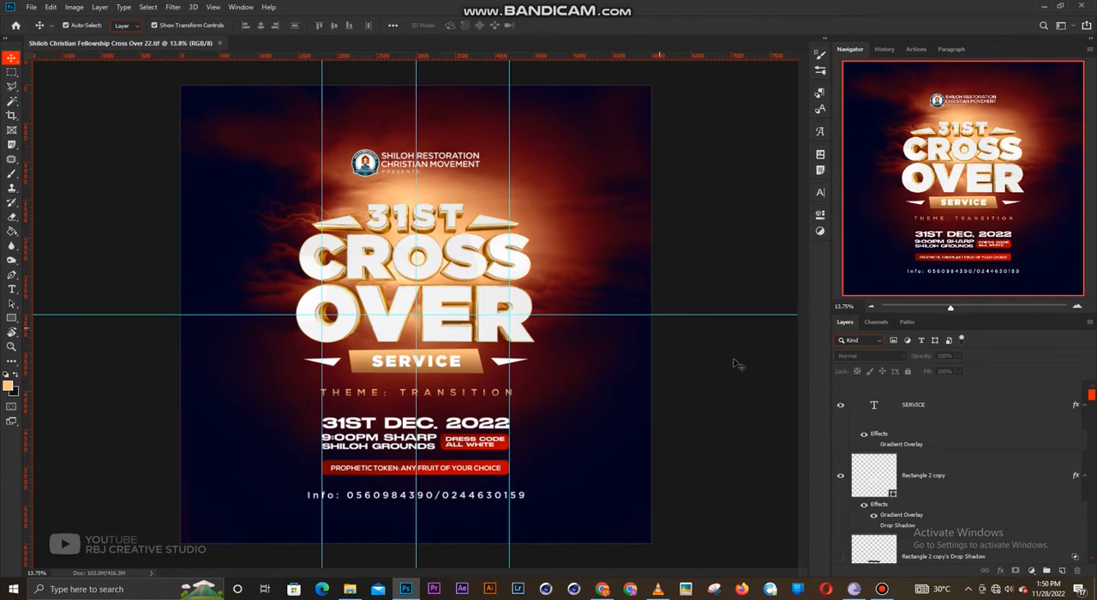
- Duplicate the locked background layers, from Gradient Map 1 down to Background, into a new document
scroll(983, 448, down, 6)
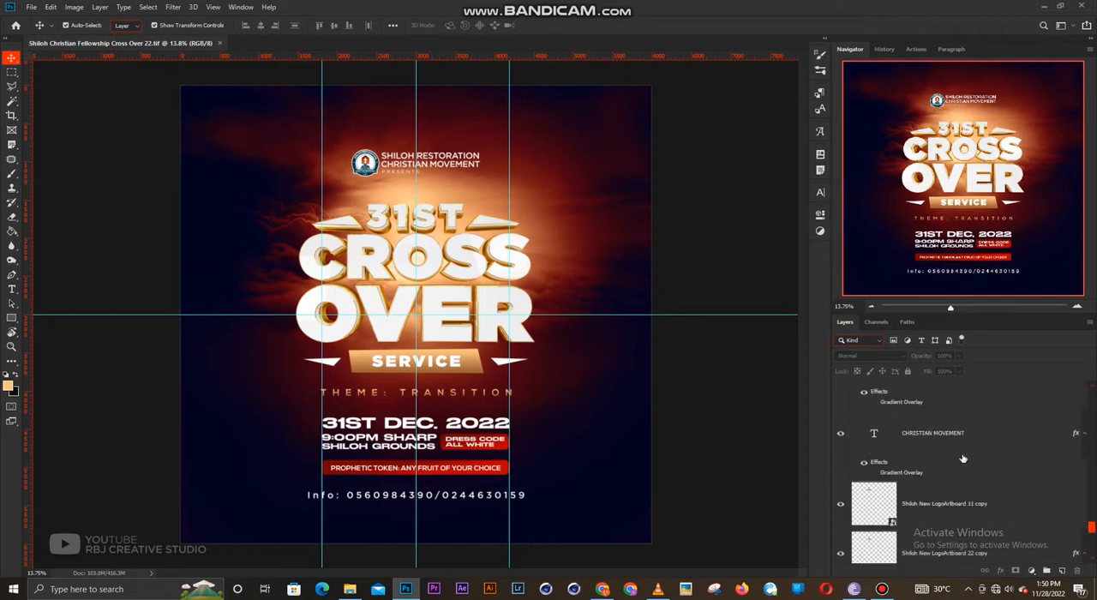
scroll(944, 451, up, 3)
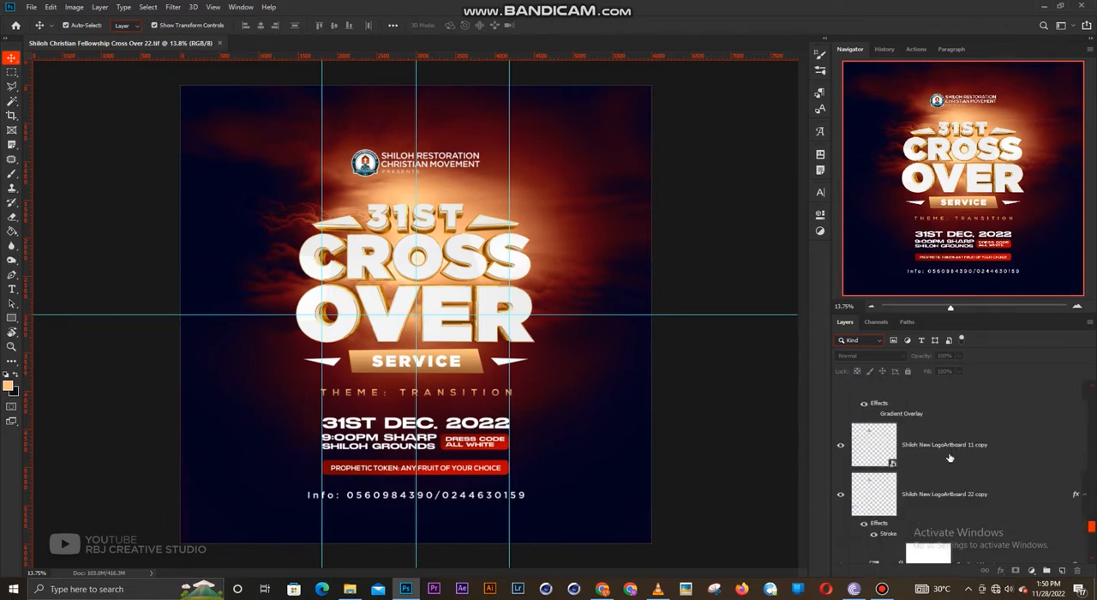
scroll(949, 462, down, 2)
click(986, 437)
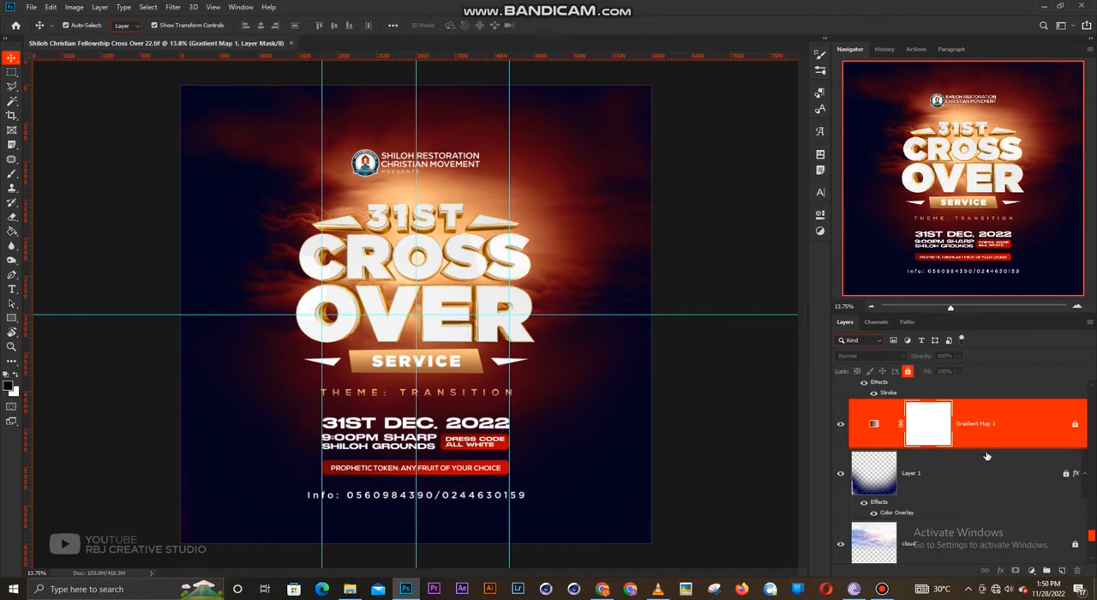
shift+click(939, 526)
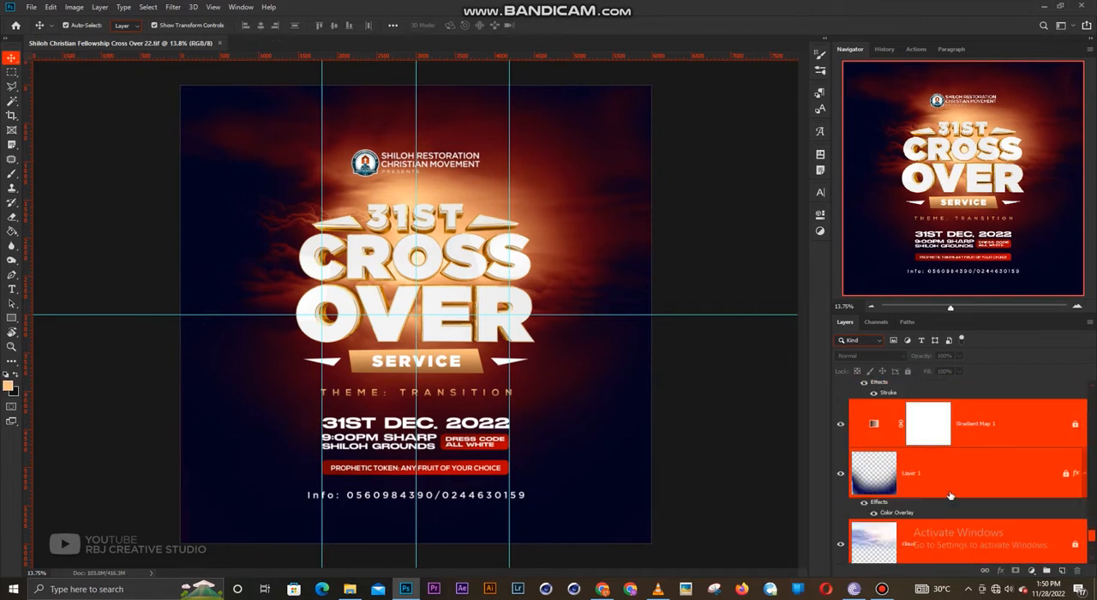
scroll(981, 450, up, 1)
right_click(969, 491)
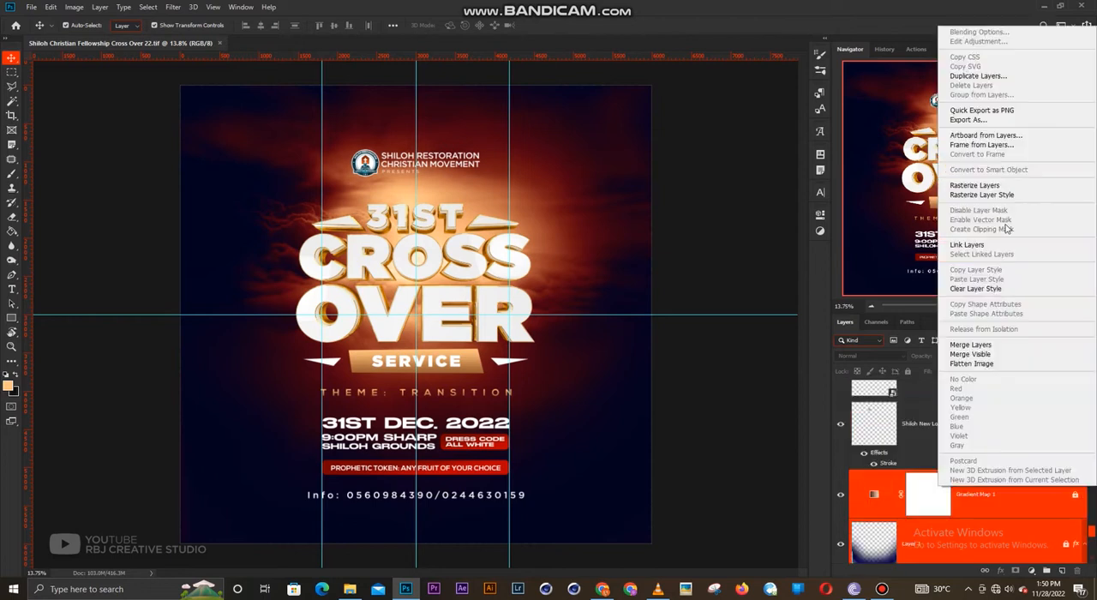
click(977, 75)
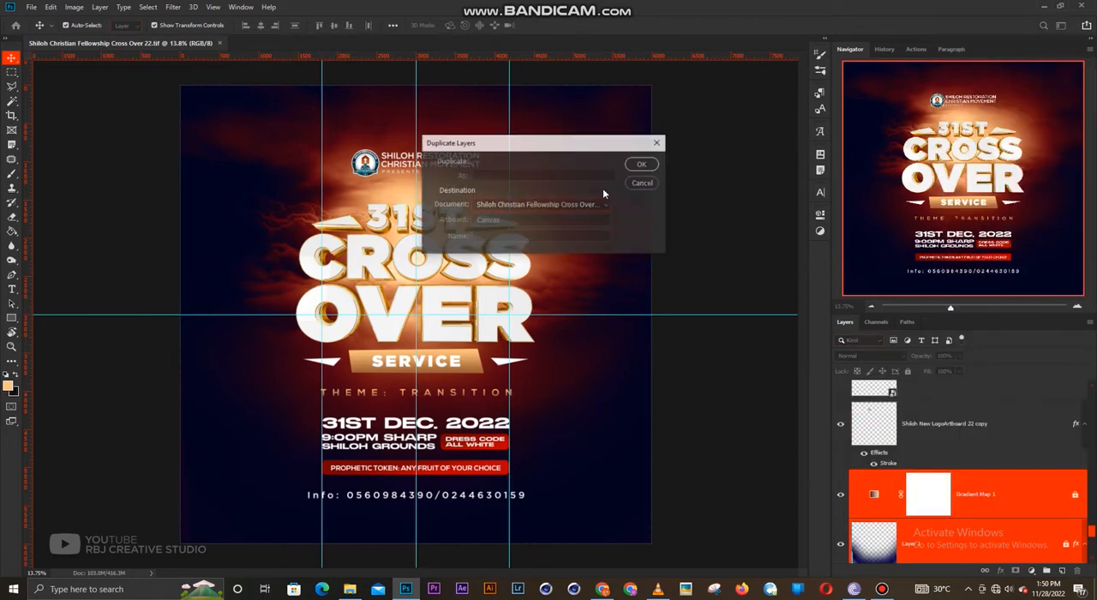
click(528, 205)
click(498, 223)
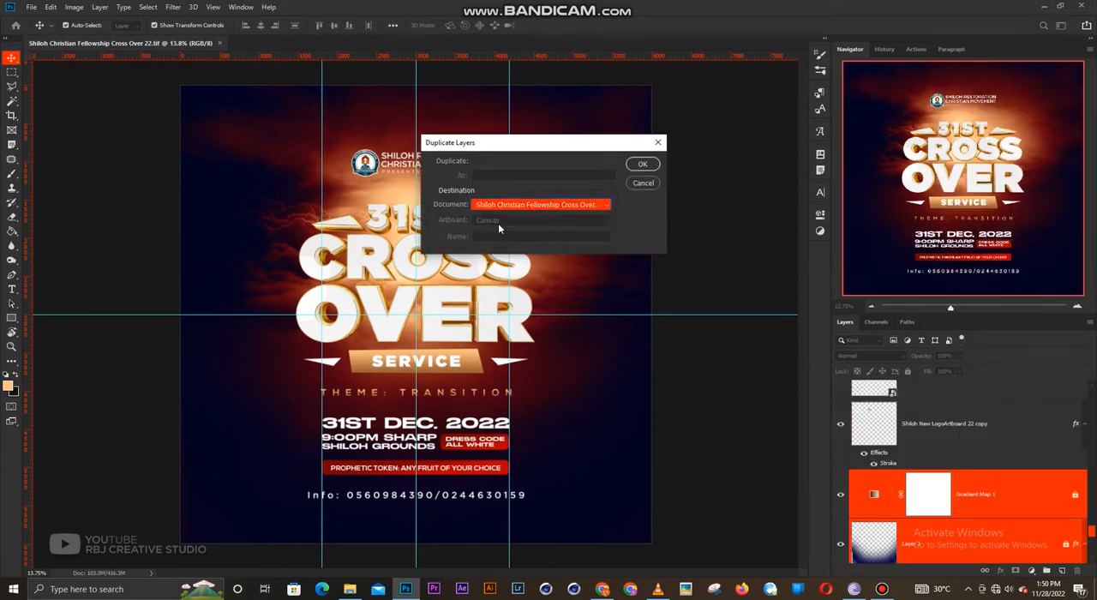
click(643, 164)
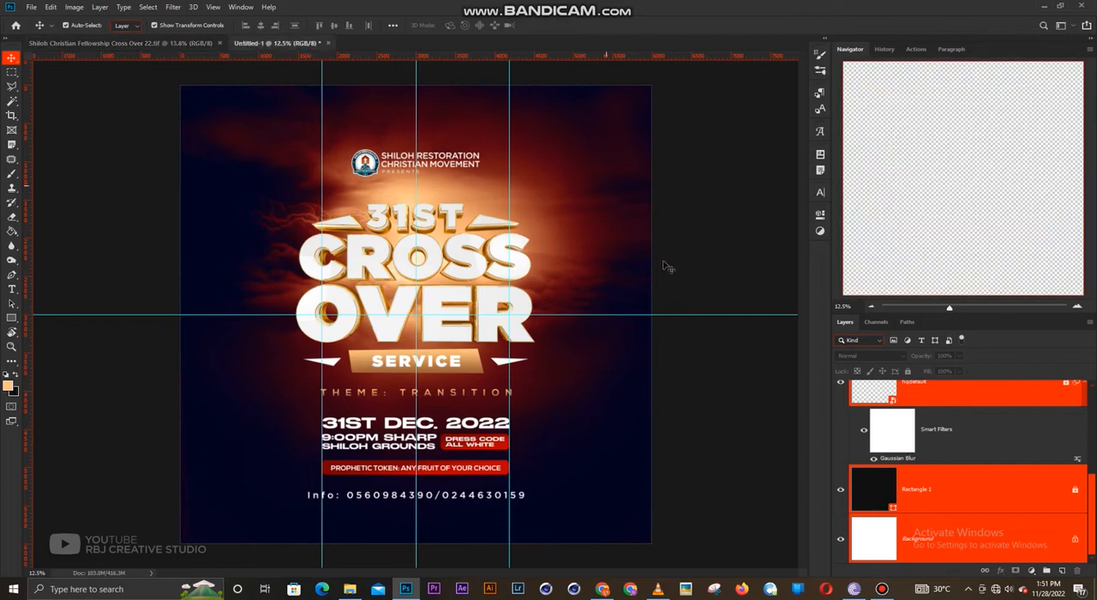
- Examine the duplicated background's layer stack and compare the image with the cloud layer hidden and shown
scroll(913, 445, up, 5)
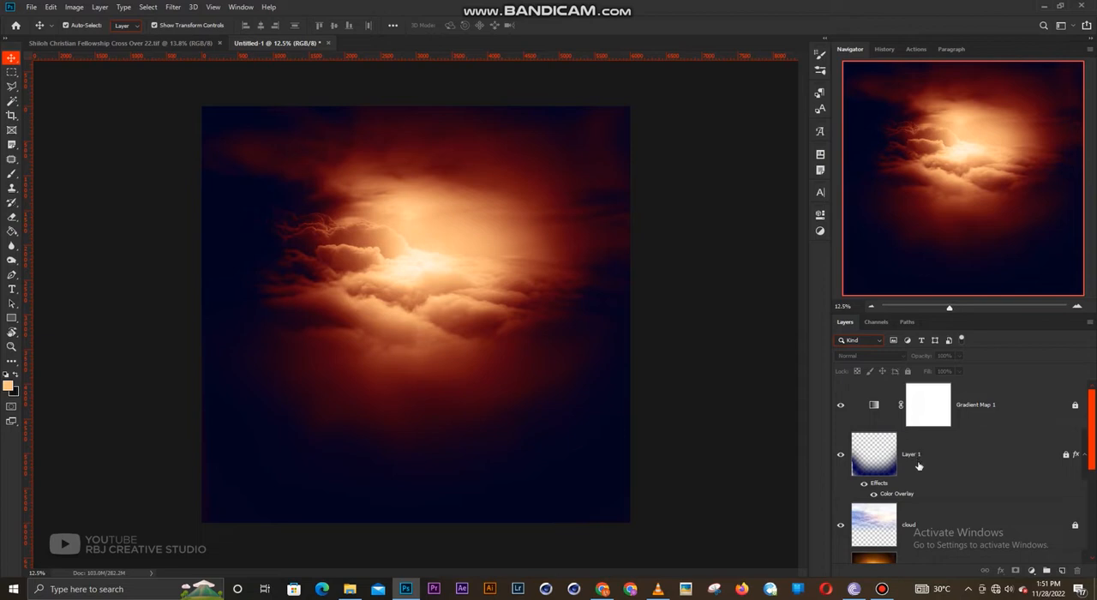
scroll(909, 469, down, 3)
scroll(874, 478, up, 2)
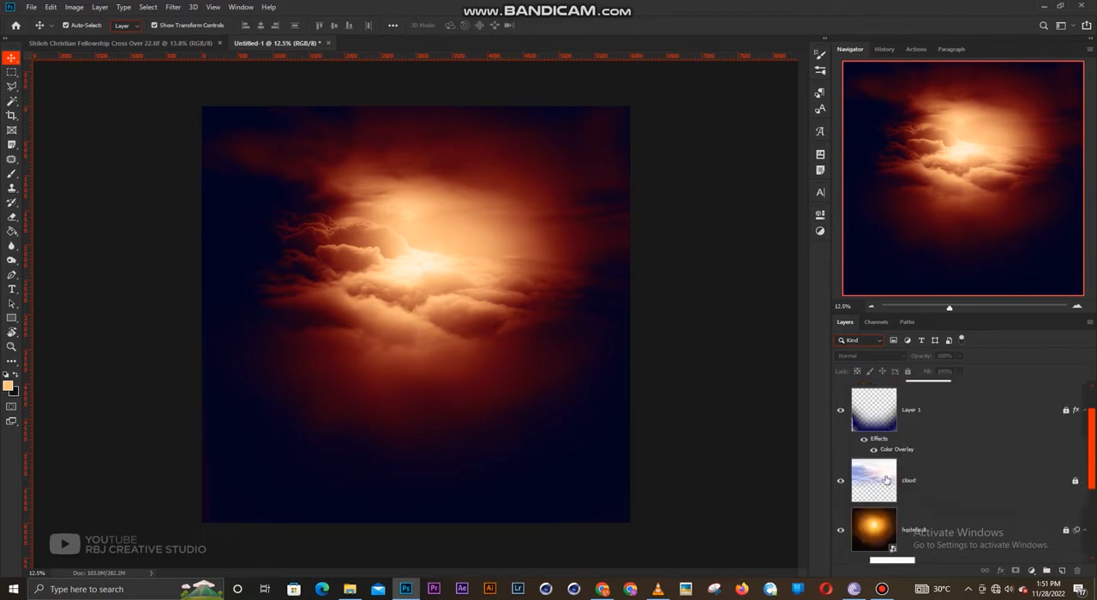
scroll(871, 478, down, 1)
click(871, 478)
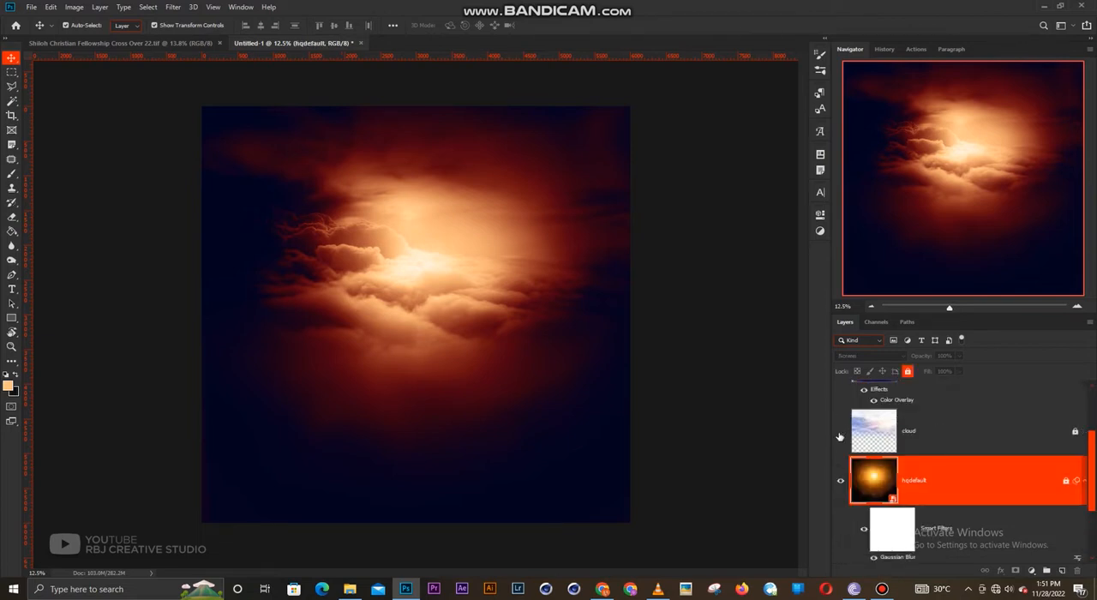
click(840, 434)
scroll(923, 443, up, 1)
scroll(923, 443, up, 1)
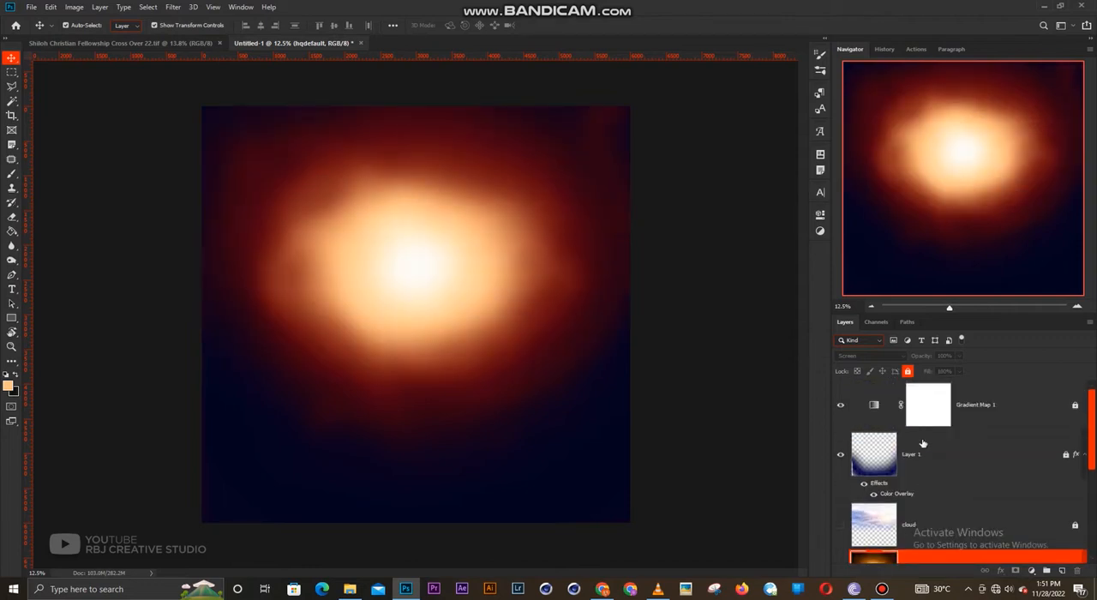
scroll(923, 443, down, 2)
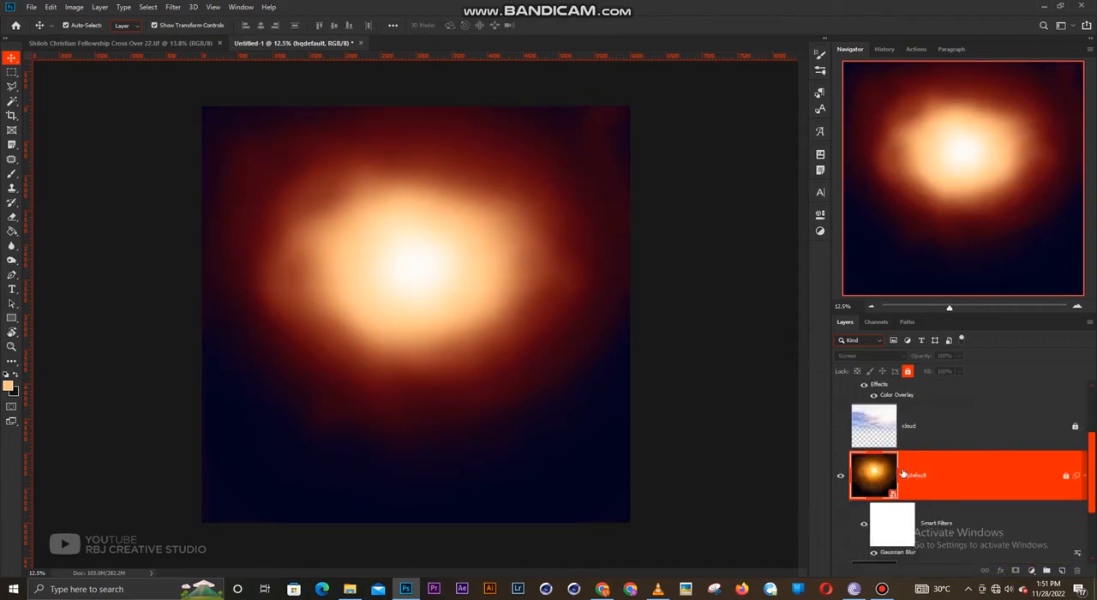
scroll(903, 474, up, 1)
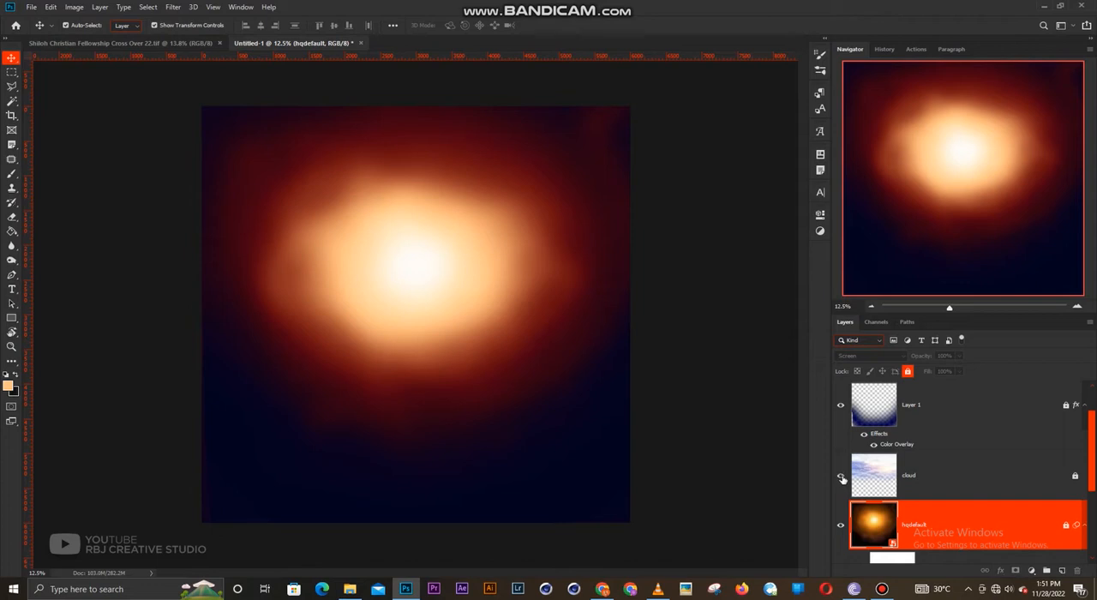
click(840, 476)
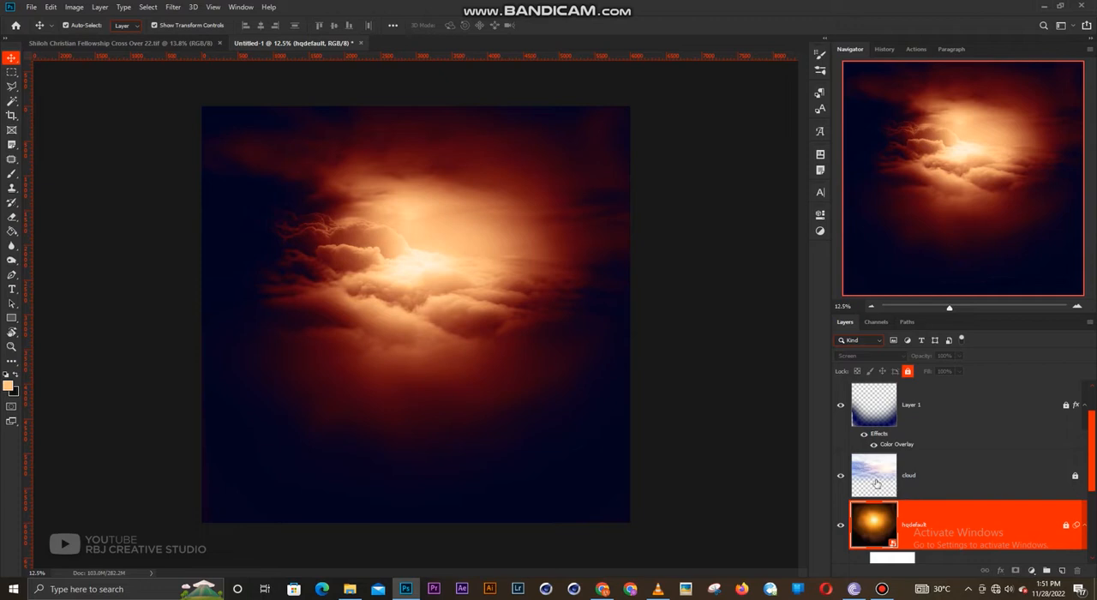
click(771, 373)
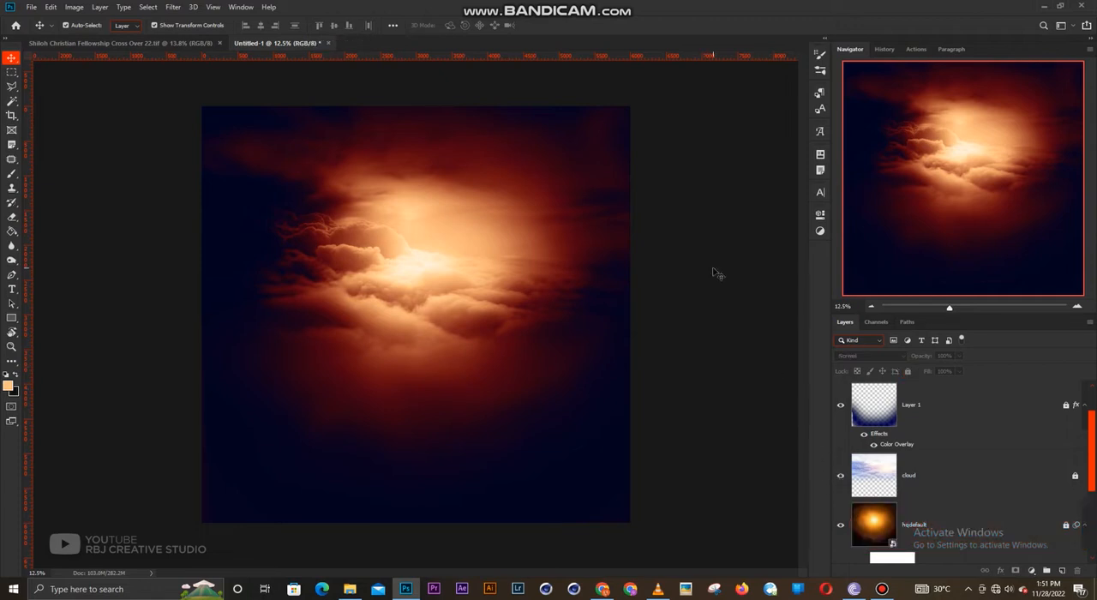
- Create a new 20 x 20 inch document at 300 pixels/inch in 8-bit RGB Color with a white background
click(34, 11)
click(50, 22)
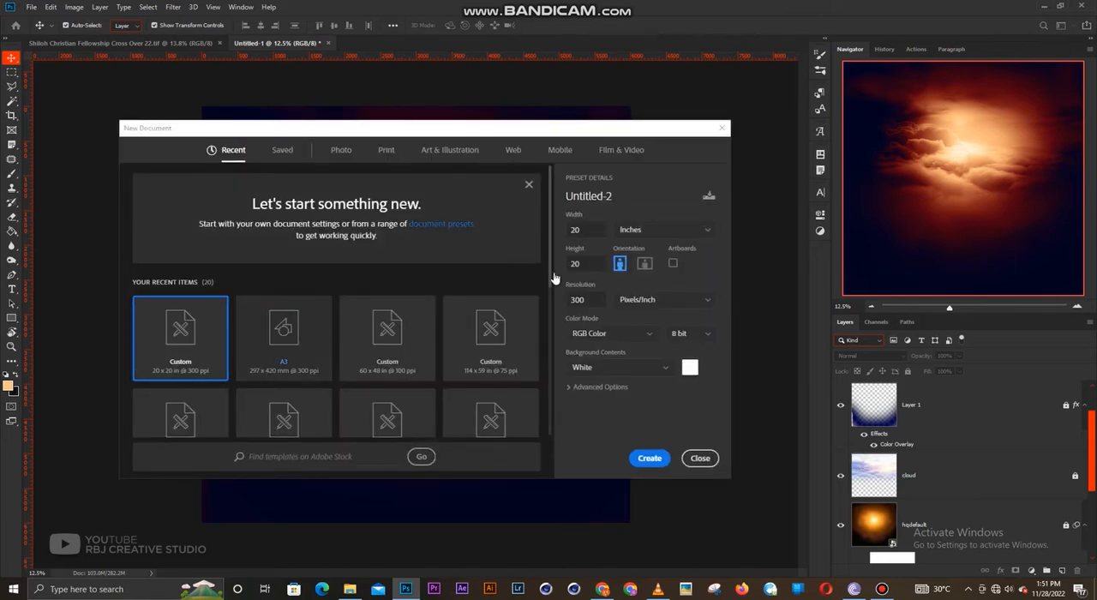
click(651, 459)
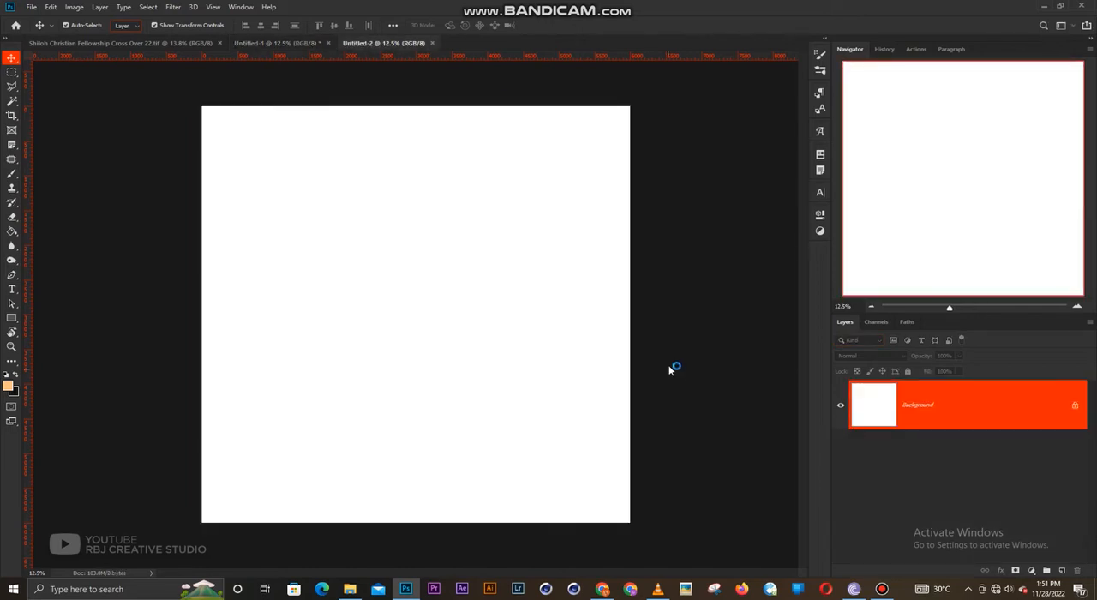
- Review the layer stack of the Untitled-1 background document, from Layer 1 and cloud down to Rectangle 1 and Background
click(264, 42)
scroll(902, 446, down, 2)
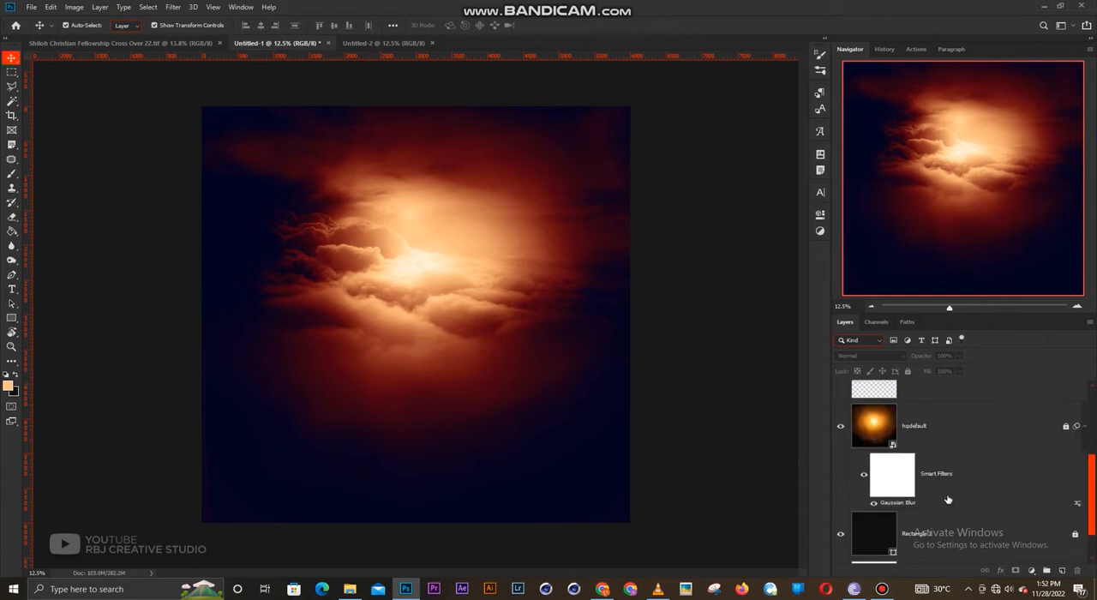
scroll(948, 491, up, 1)
scroll(947, 490, down, 1)
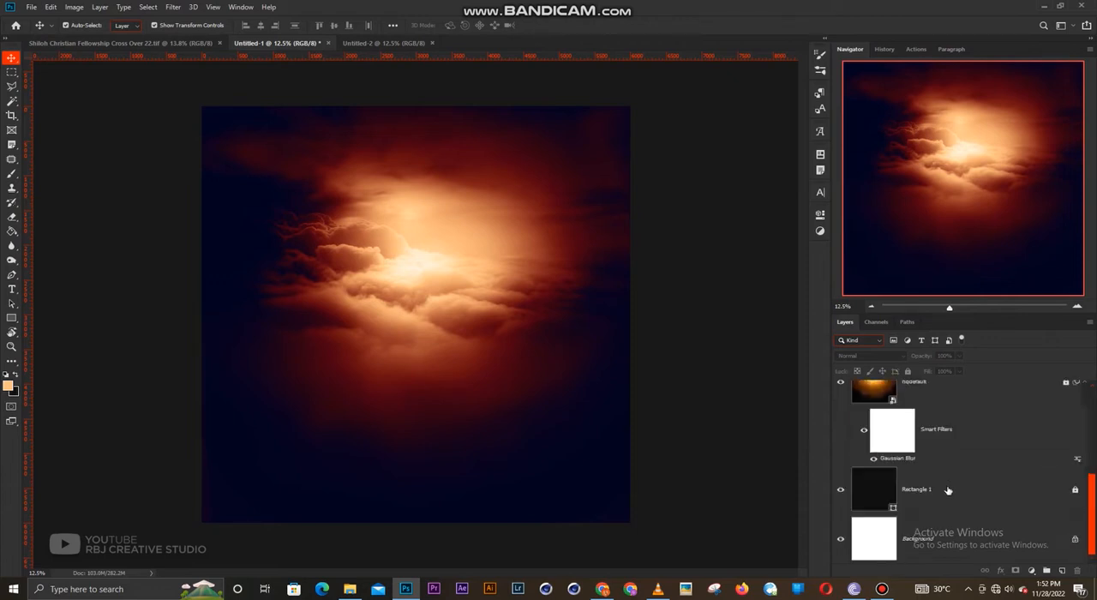
scroll(947, 490, up, 4)
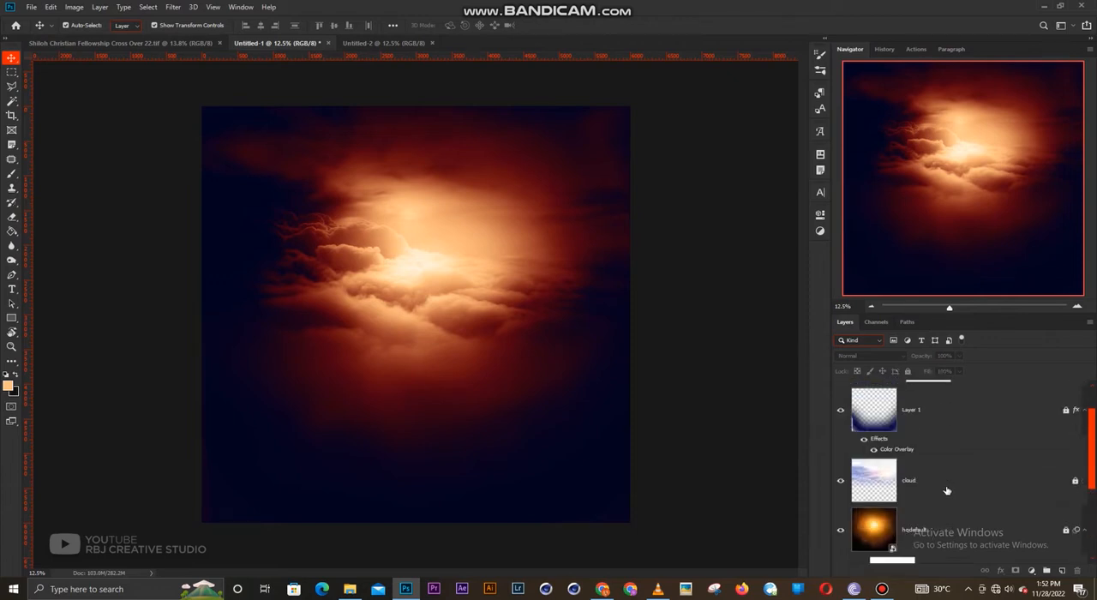
scroll(947, 490, down, 4)
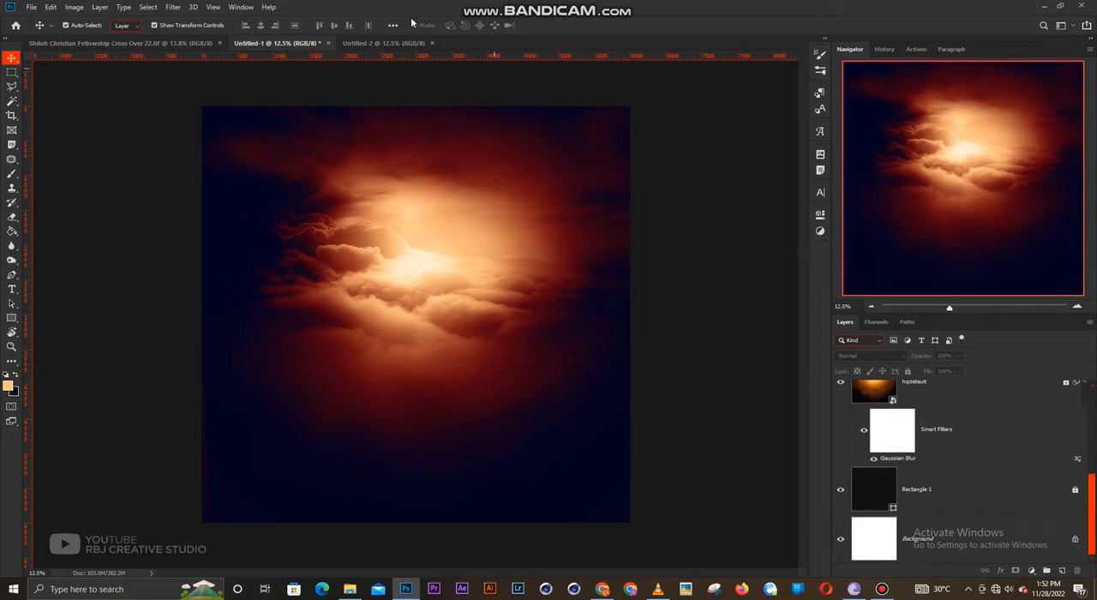
- In the Untitled-2 document, draw a near-black rectangle of about 6160 x 6180 px covering the whole canvas and lock its layer
click(390, 43)
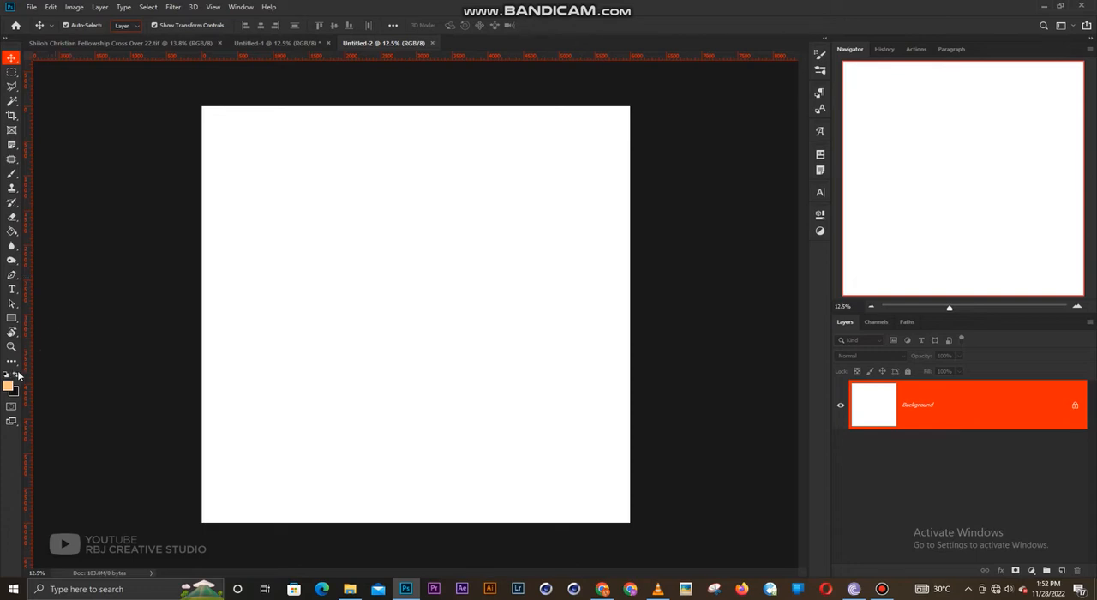
click(18, 376)
click(11, 319)
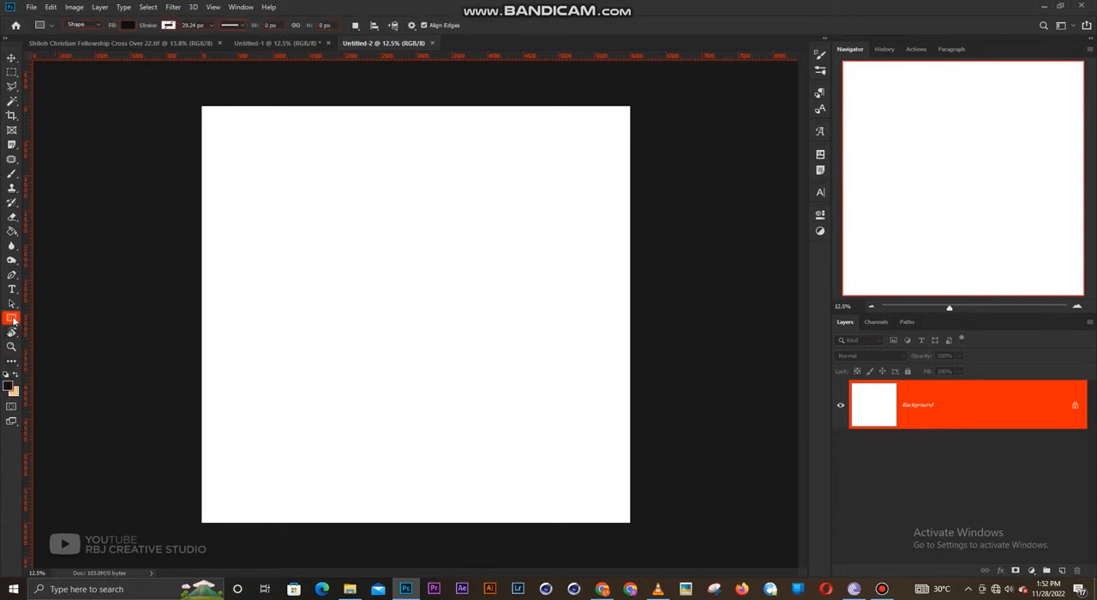
drag(197, 99, 636, 528)
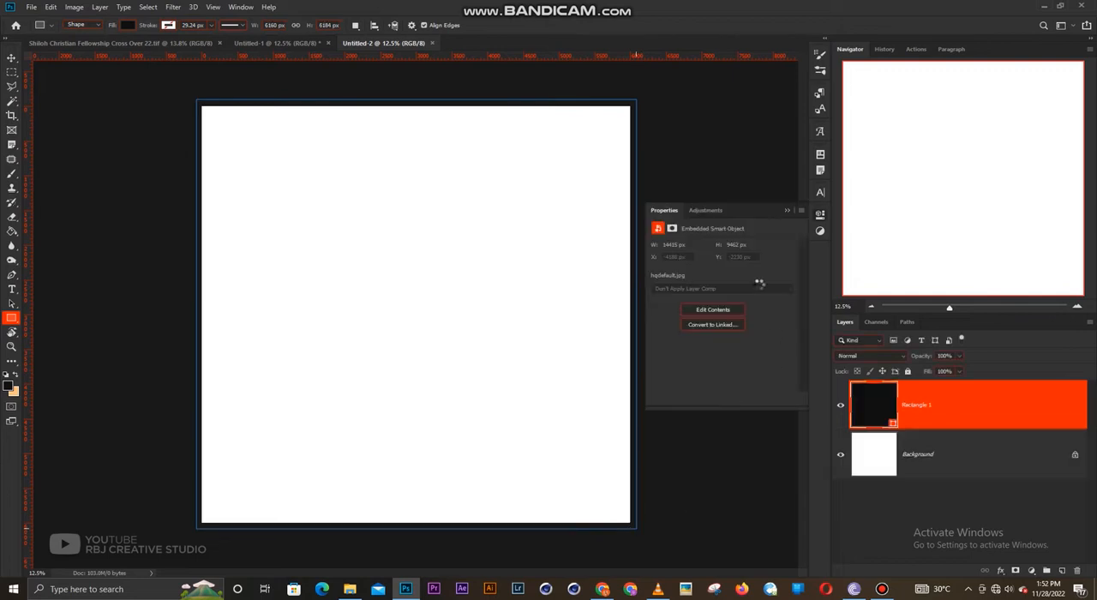
key(v)
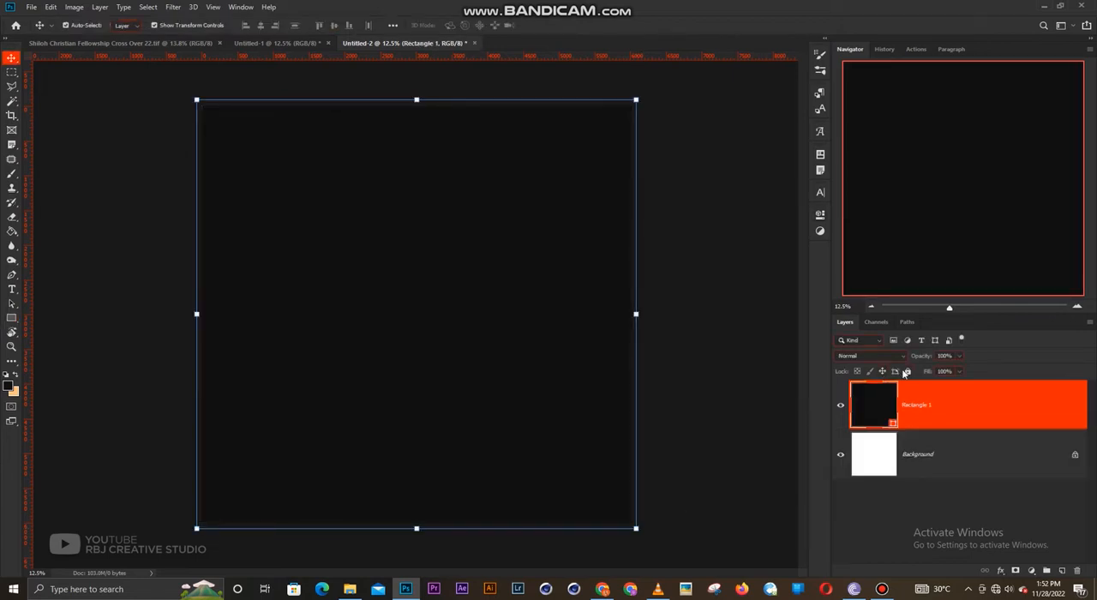
click(906, 371)
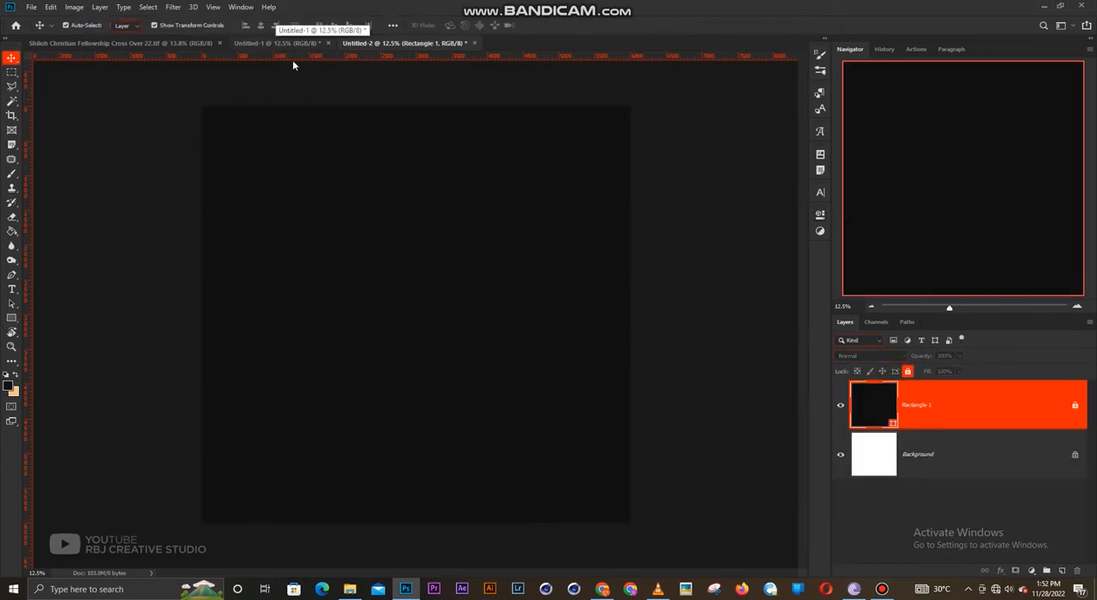
- Add a new layer and paint a soft black (000000) band along the canvas's lower edge with a 2600 px brush
click(1061, 571)
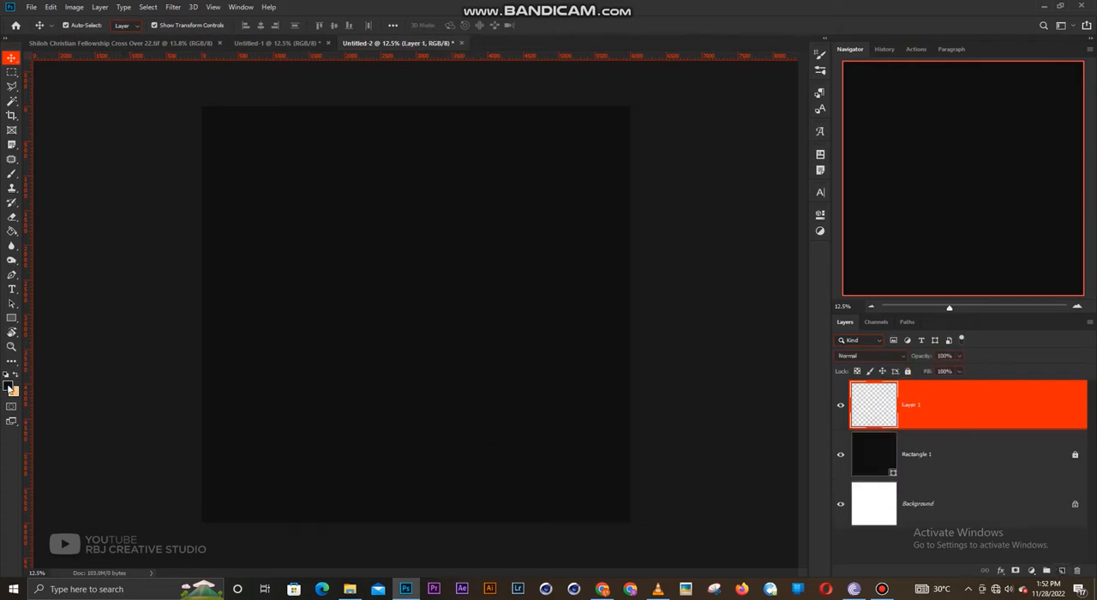
key(b)
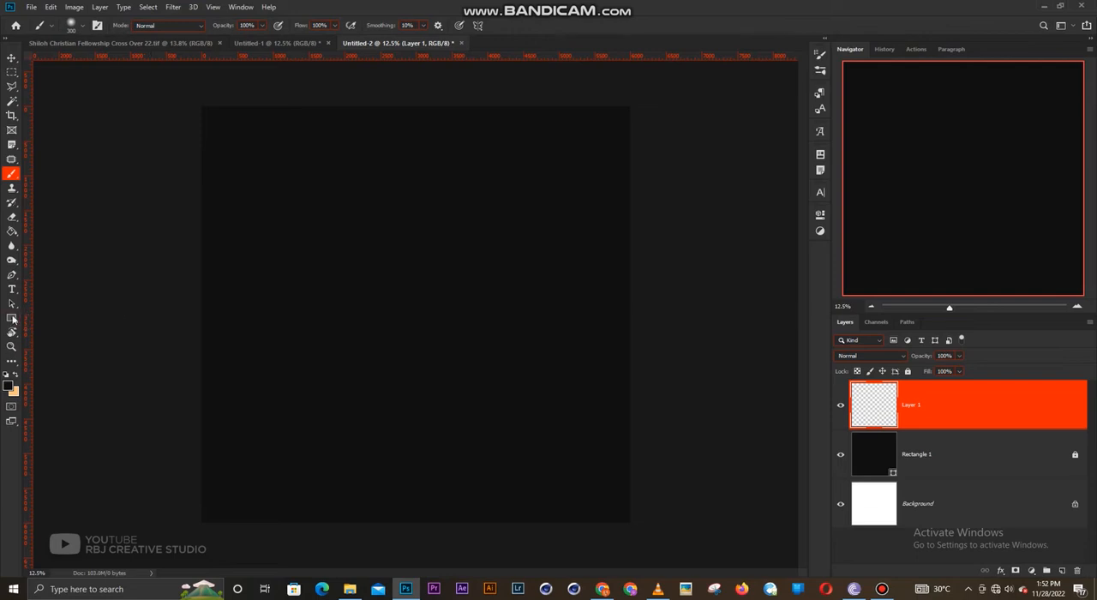
key(bracketright)
key(bracketright)
key(bracketright)
key(bracketright)
key(bracketright)
key(bracketright)
key(bracketright)
key(bracketright)
key(bracketright)
key(bracketright)
key(bracketright)
key(bracketright)
key(bracketright)
key(bracketright)
key(bracketright)
key(bracketright)
key(bracketright)
key(bracketright)
key(bracketright)
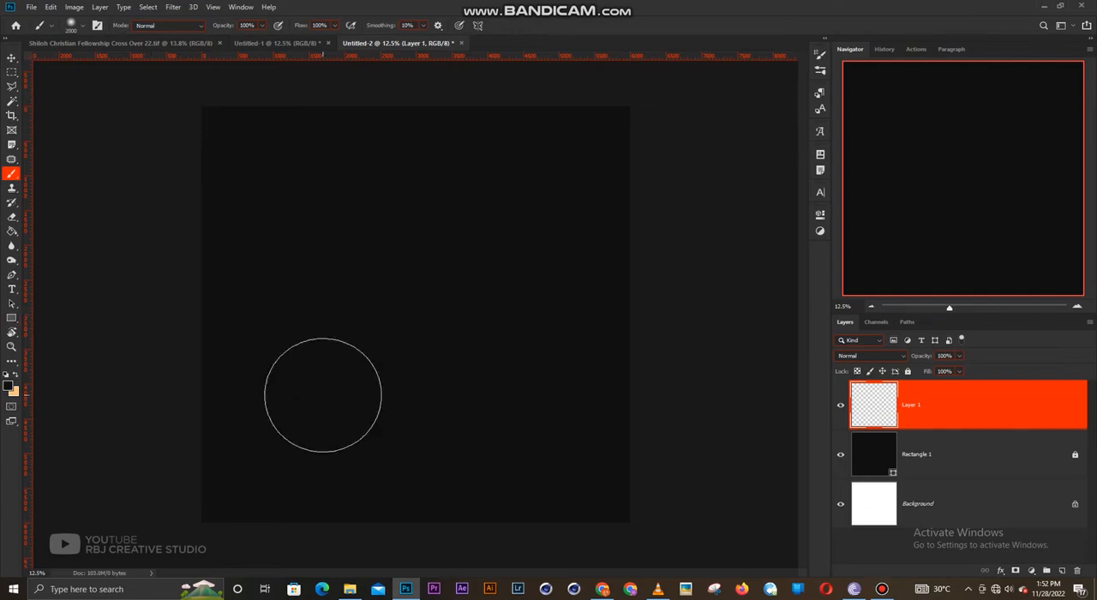
click(8, 385)
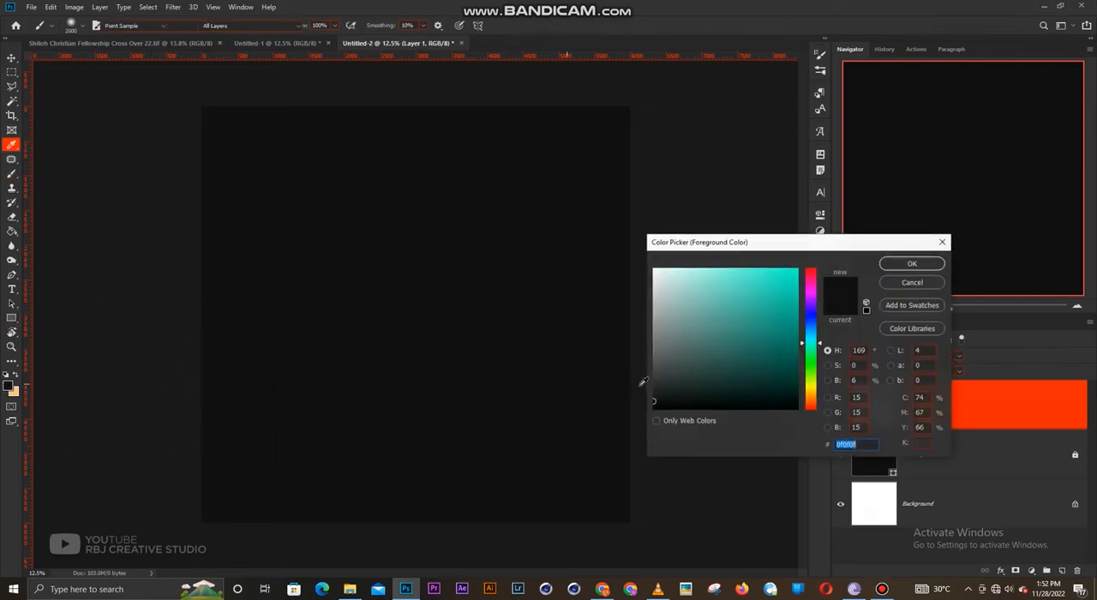
click(895, 267)
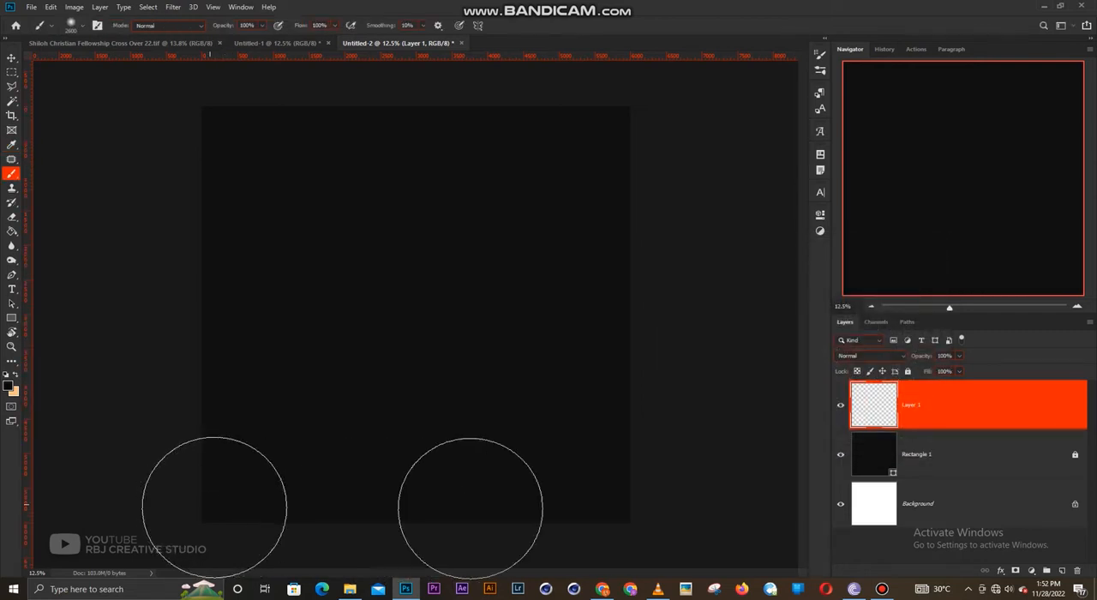
drag(214, 506, 629, 511)
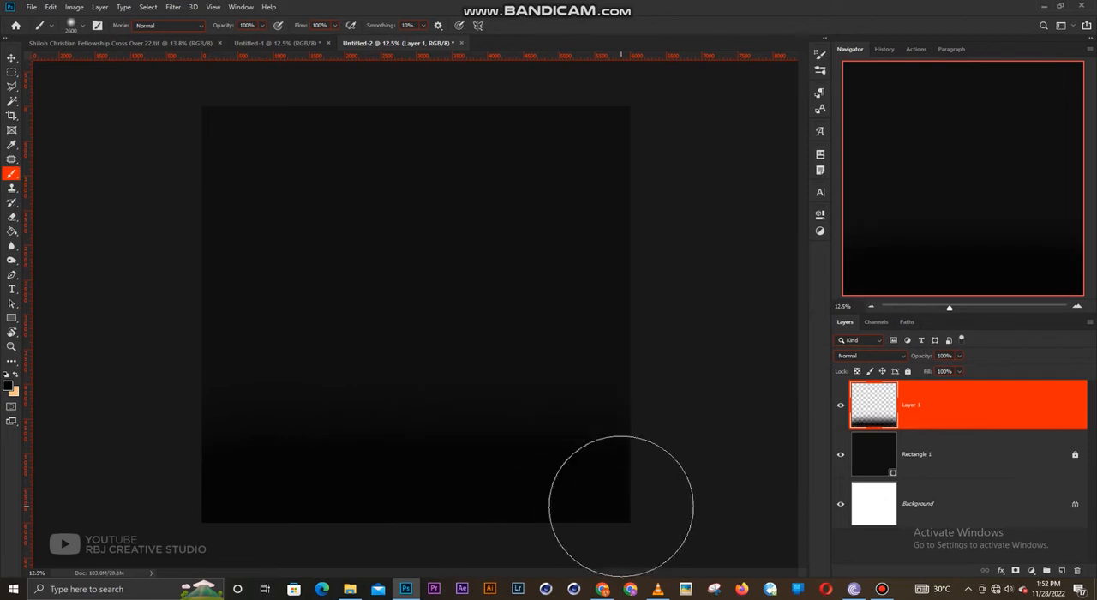
- Stretch Layer 1's black band upward to about 149% height, warp it so its middle dips between raised sides, and lock the layer
key(v)
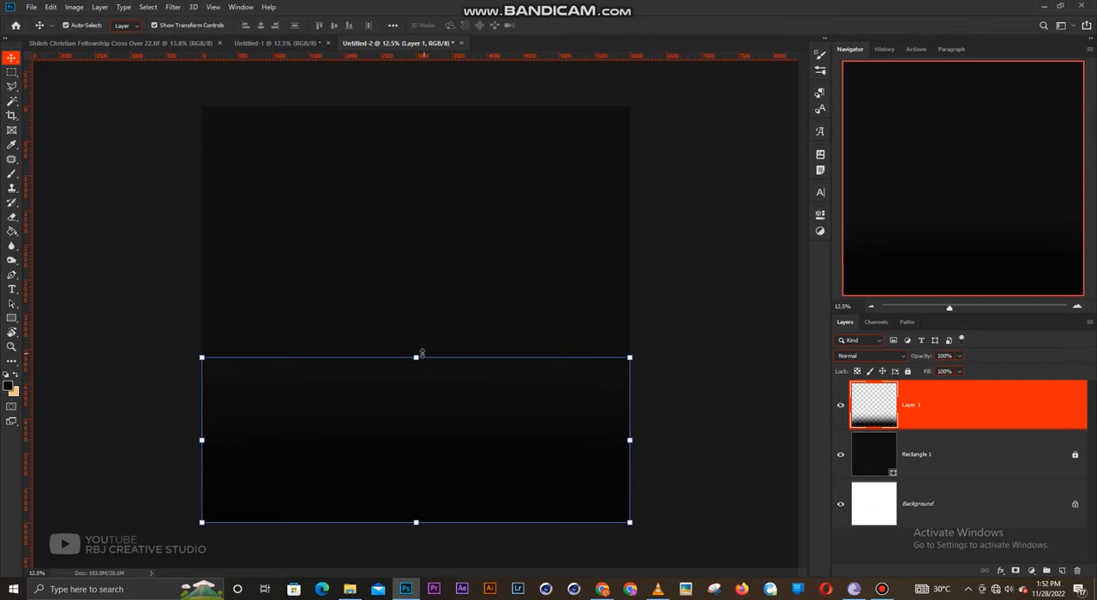
drag(417, 356, 417, 276)
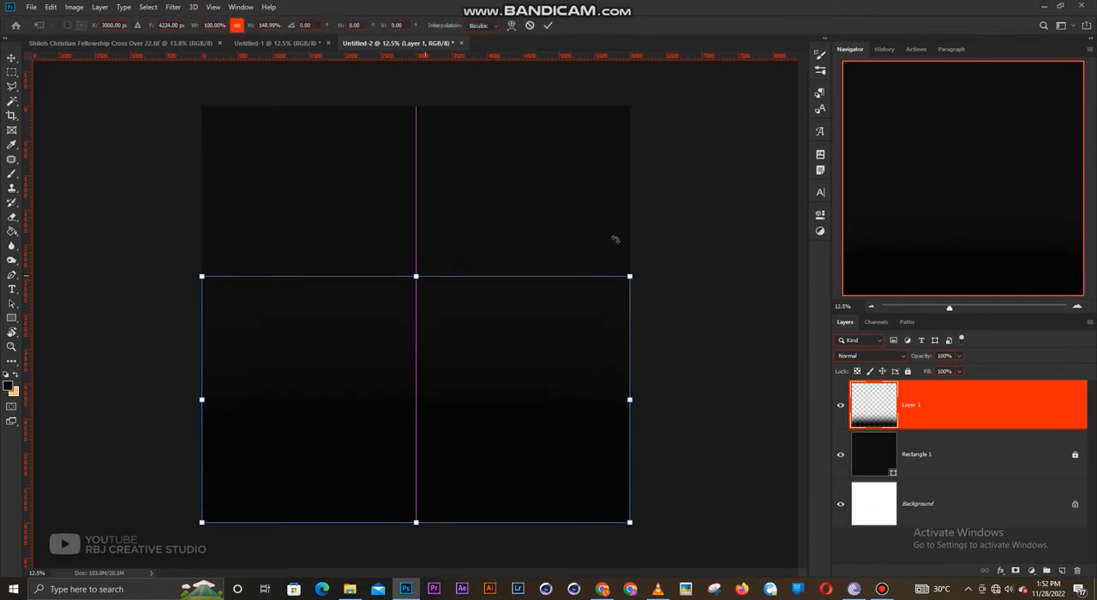
click(511, 26)
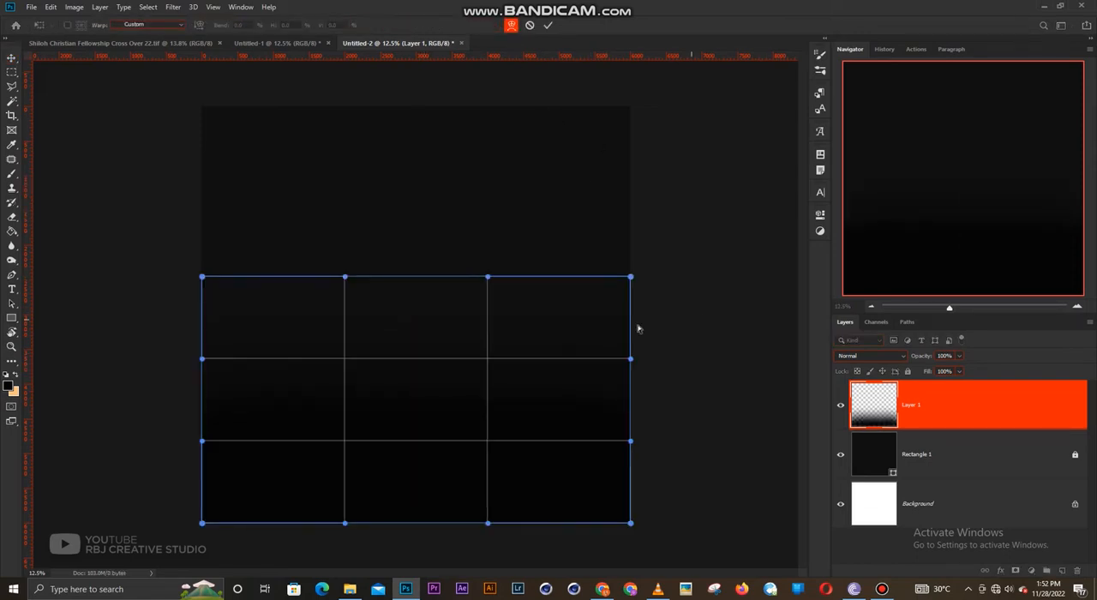
drag(623, 267, 634, 242)
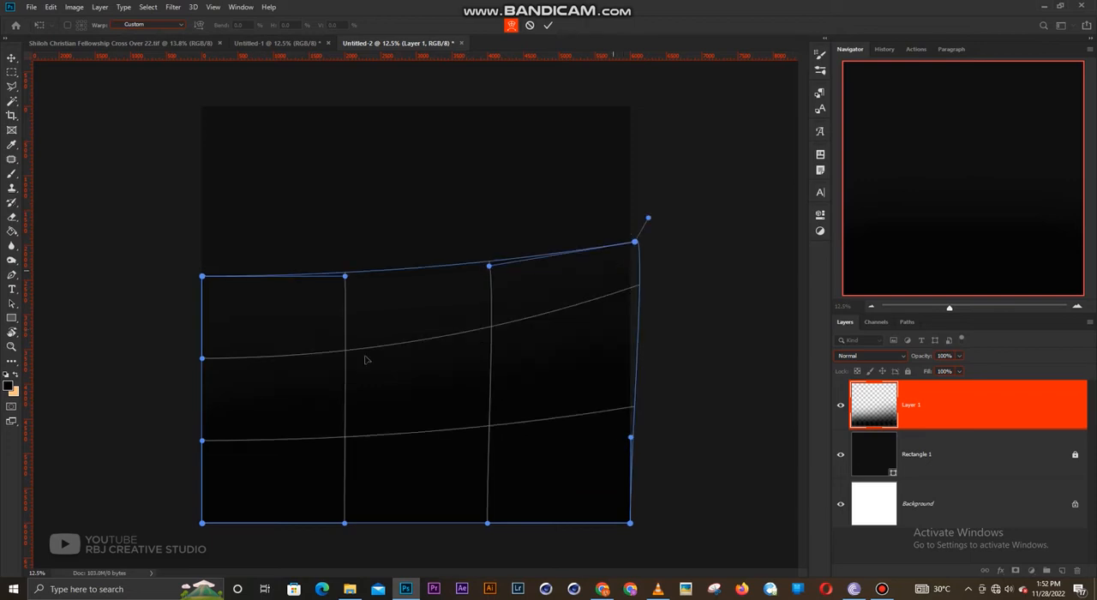
drag(228, 379, 228, 318)
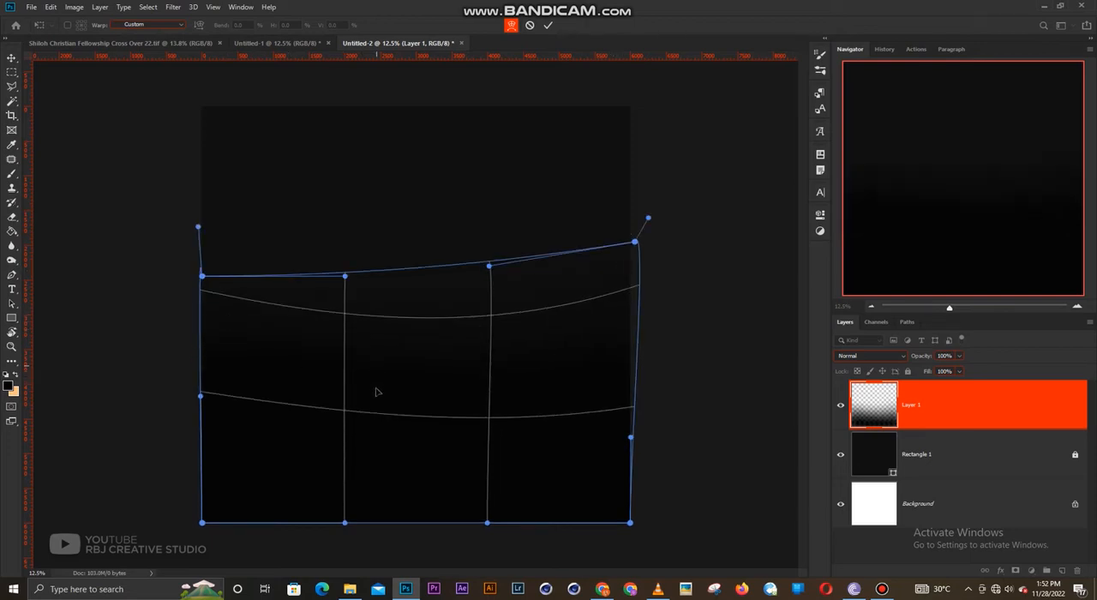
drag(377, 389, 374, 400)
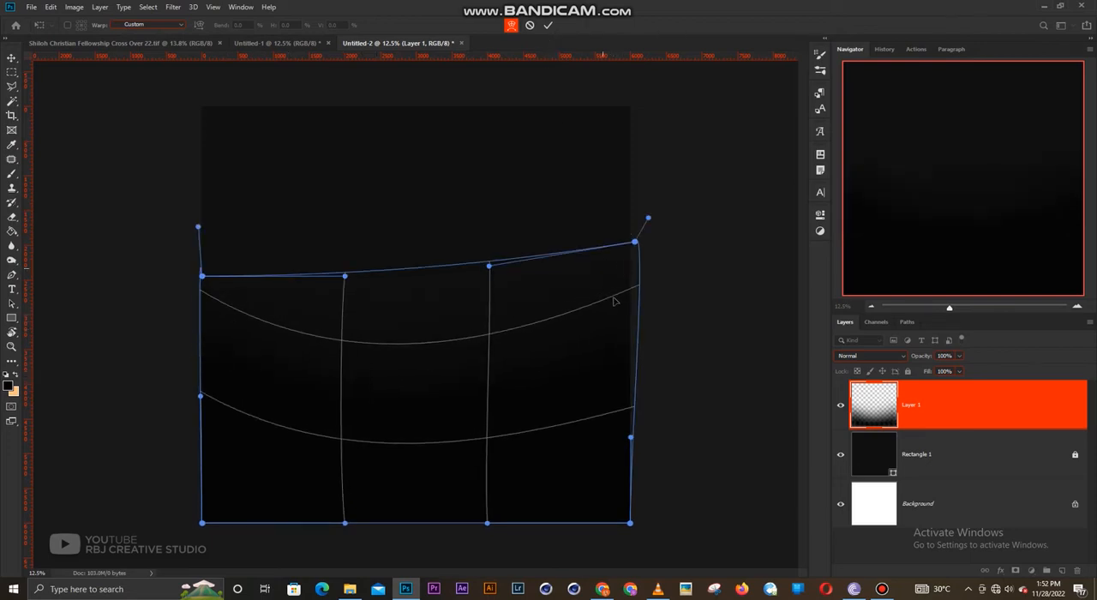
drag(613, 301, 611, 286)
click(550, 26)
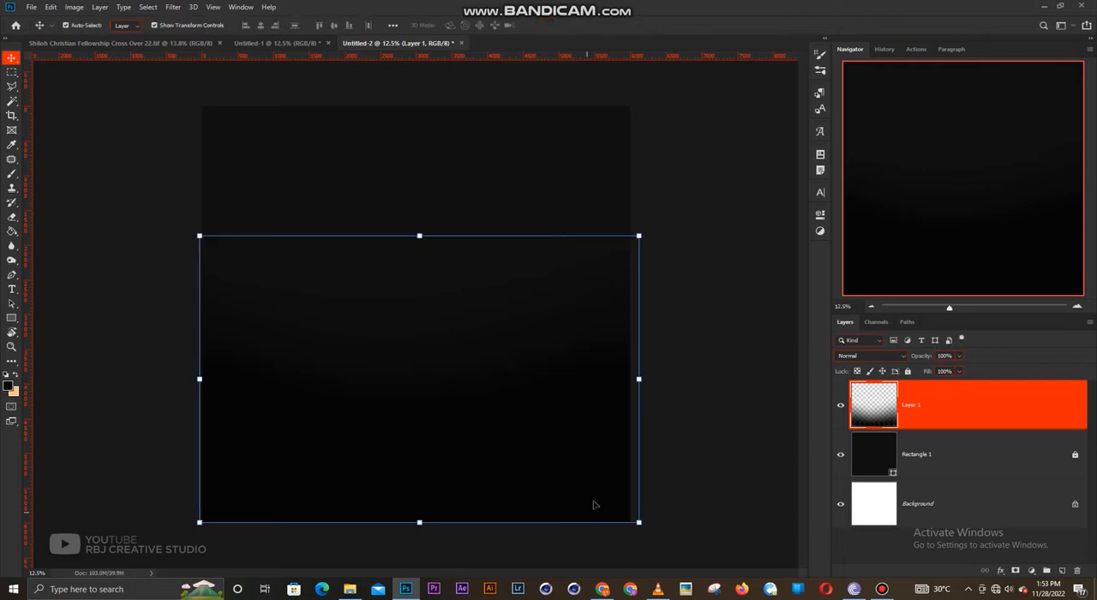
click(706, 248)
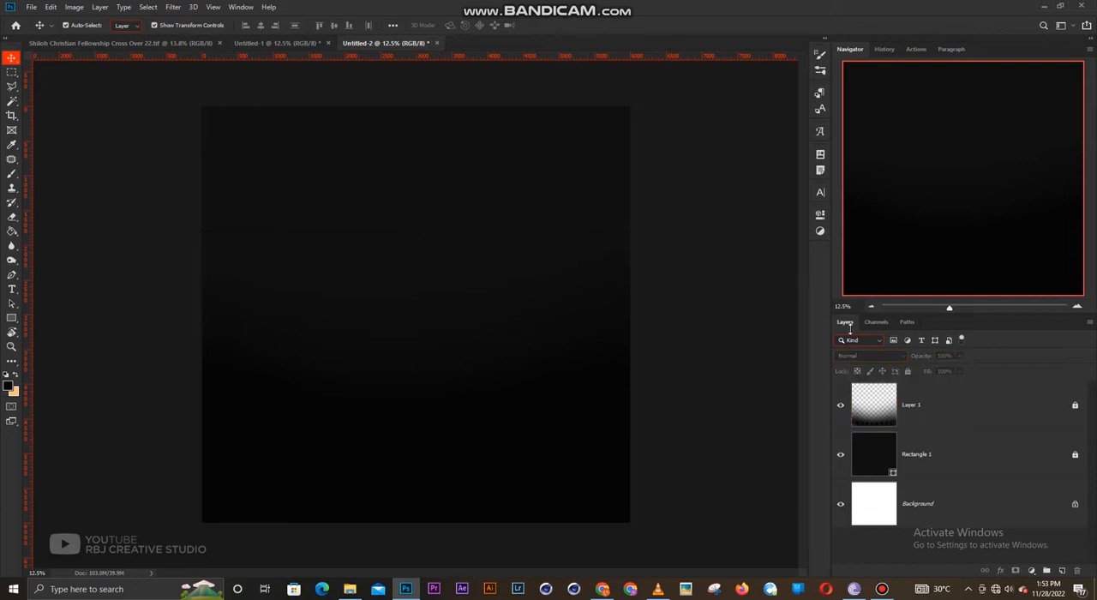
- In the Untitled-1 document, unlock the hqdefault glow layer and rasterize it
click(273, 43)
scroll(913, 497, down, 2)
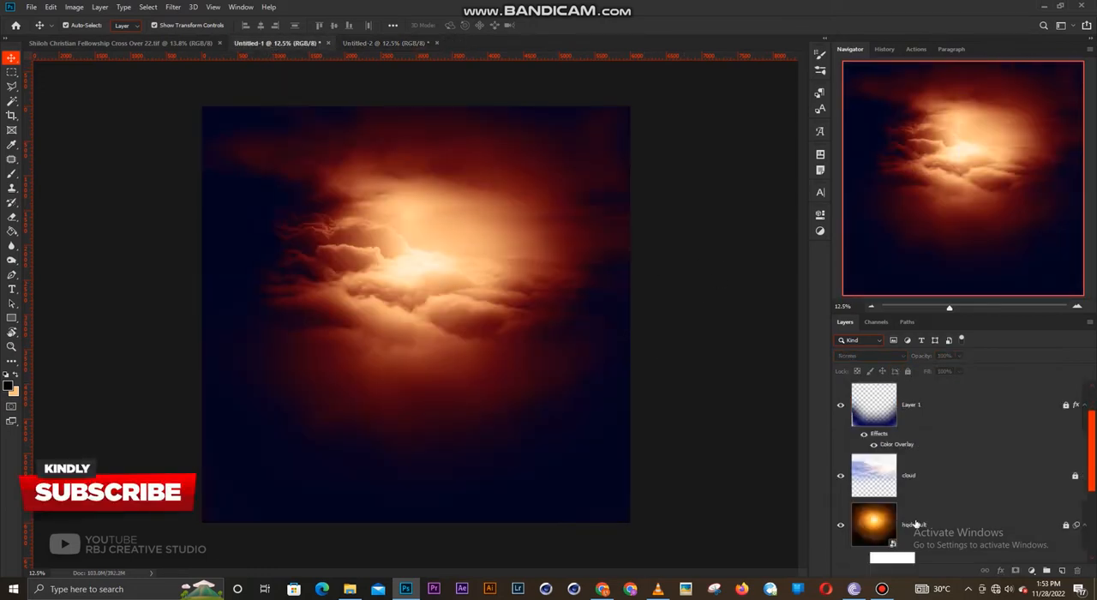
click(917, 522)
click(908, 371)
scroll(933, 447, down, 1)
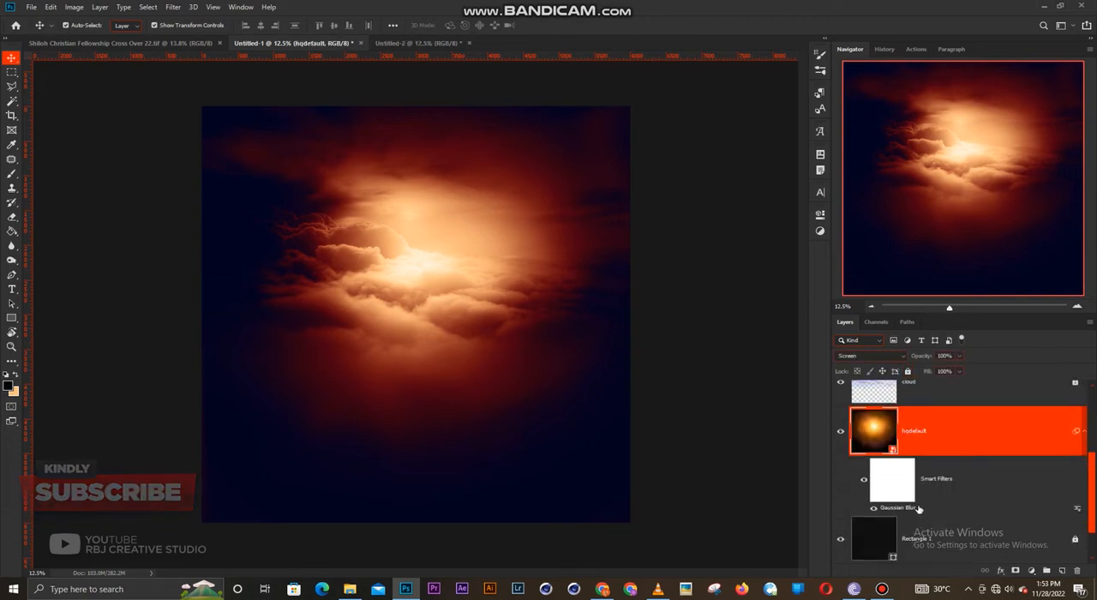
right_click(949, 435)
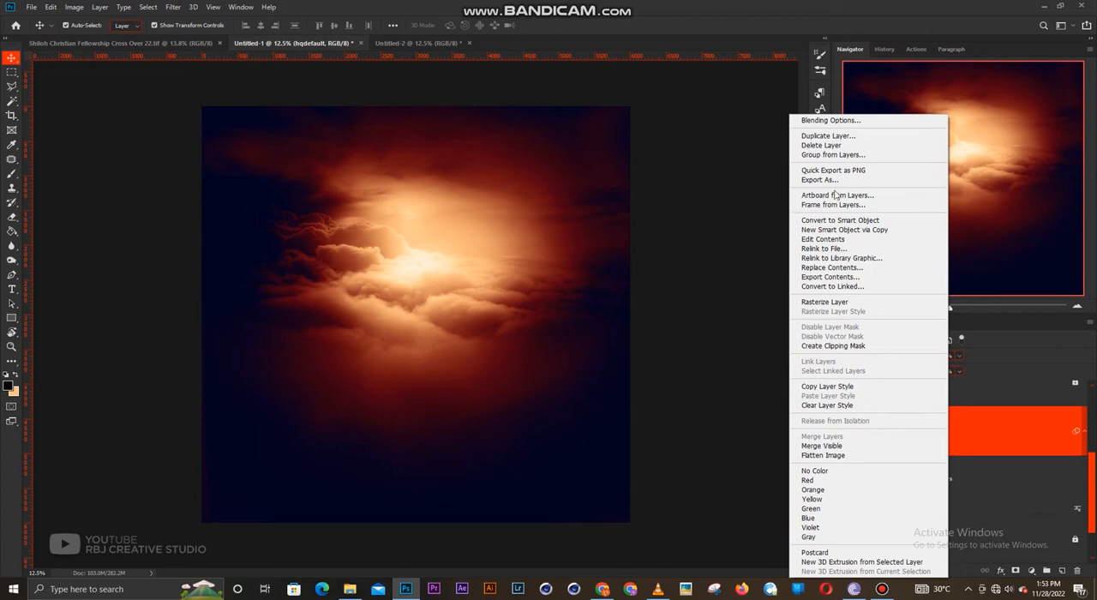
click(1002, 433)
right_click(1002, 433)
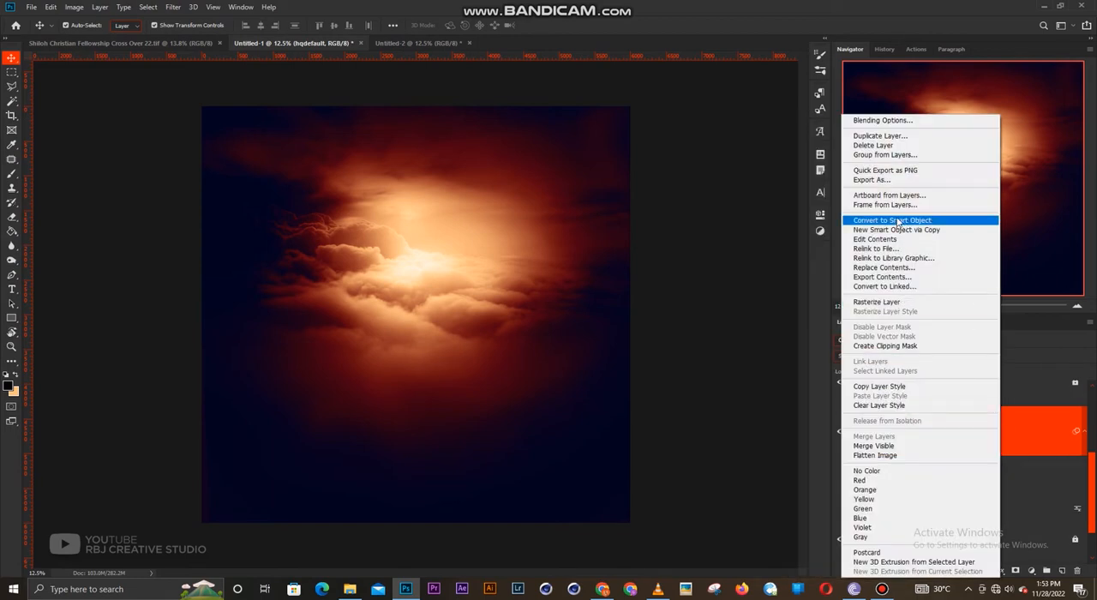
click(891, 303)
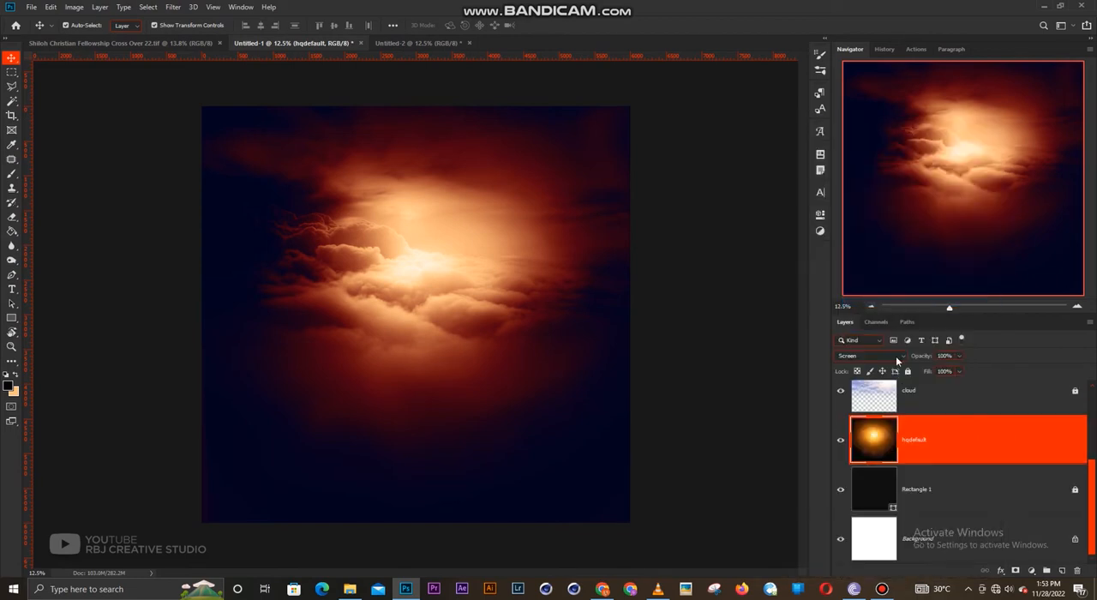
- Duplicate the hqdefault layer into the Untitled-2 document and switch to that document
right_click(942, 442)
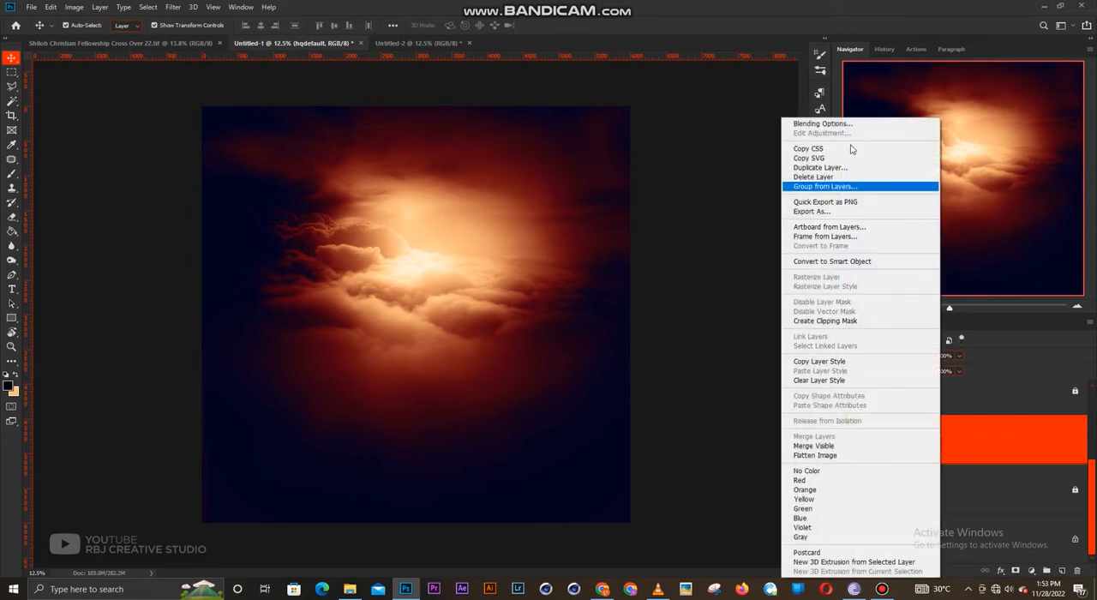
click(921, 166)
click(554, 208)
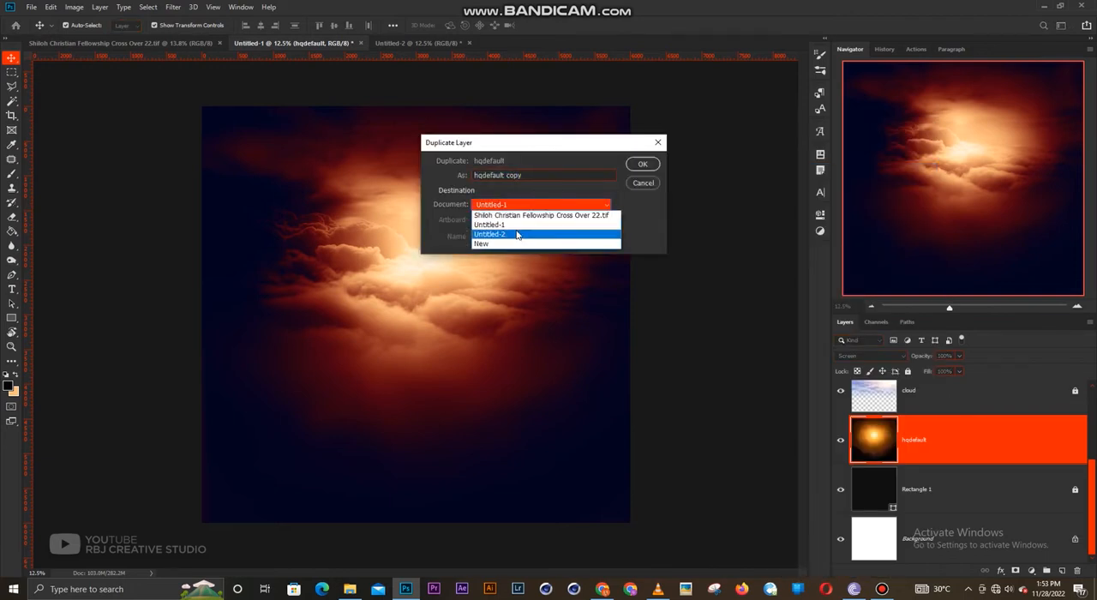
click(519, 240)
click(641, 163)
click(420, 43)
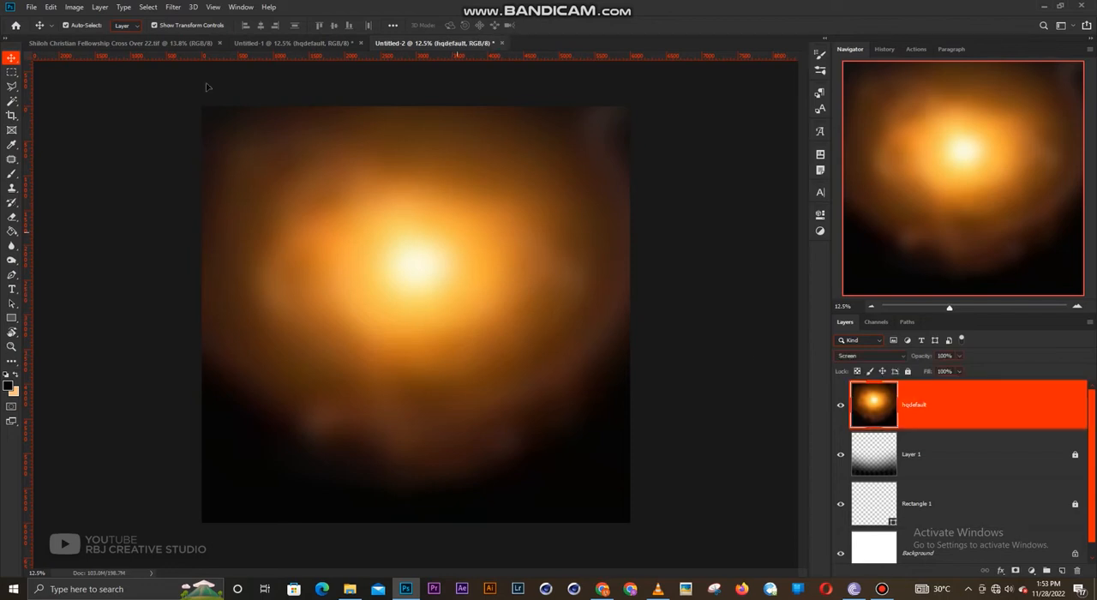
- Lock the copied hqdefault layer in the Untitled-2 document and leave it deselected
click(181, 10)
mouse_move(198, 135)
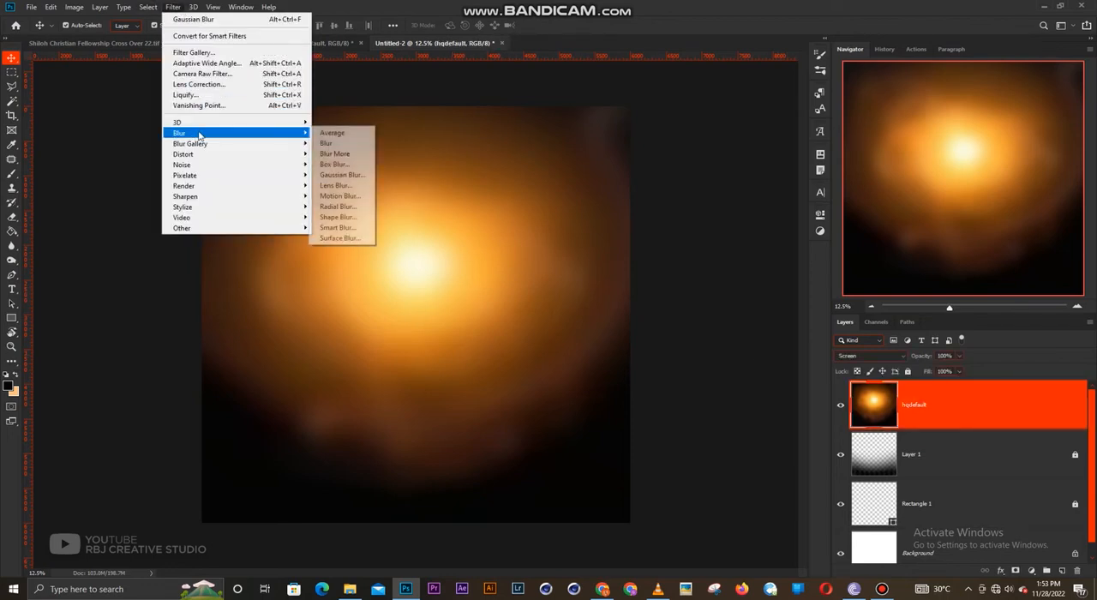
click(710, 209)
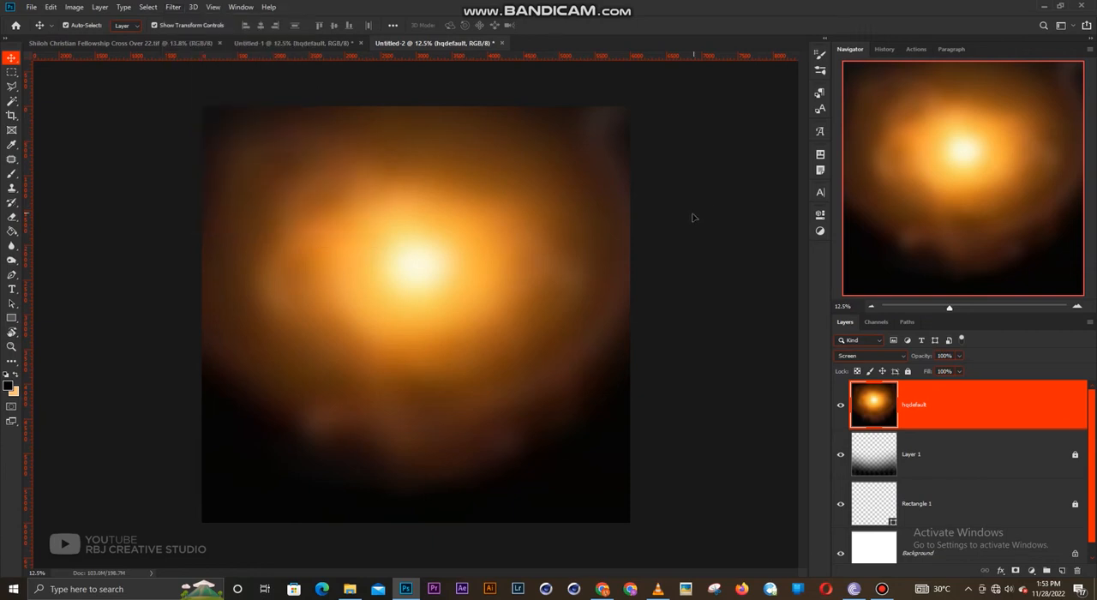
click(686, 272)
- Check the cloud layer in the Untitled-1 document and switch to File Explorer to look for a background photo
click(264, 44)
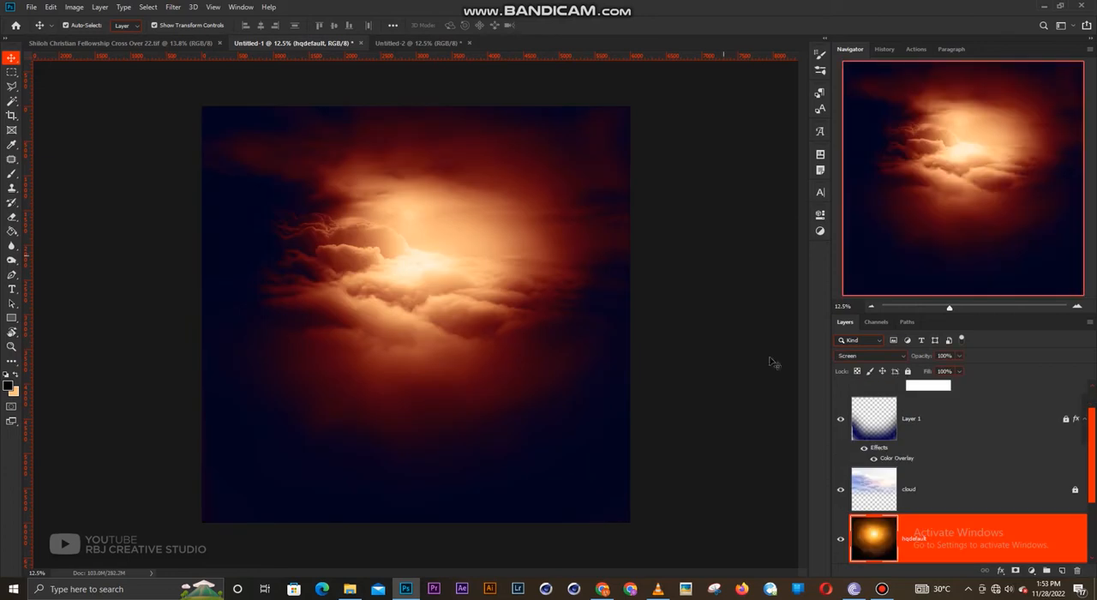
click(900, 487)
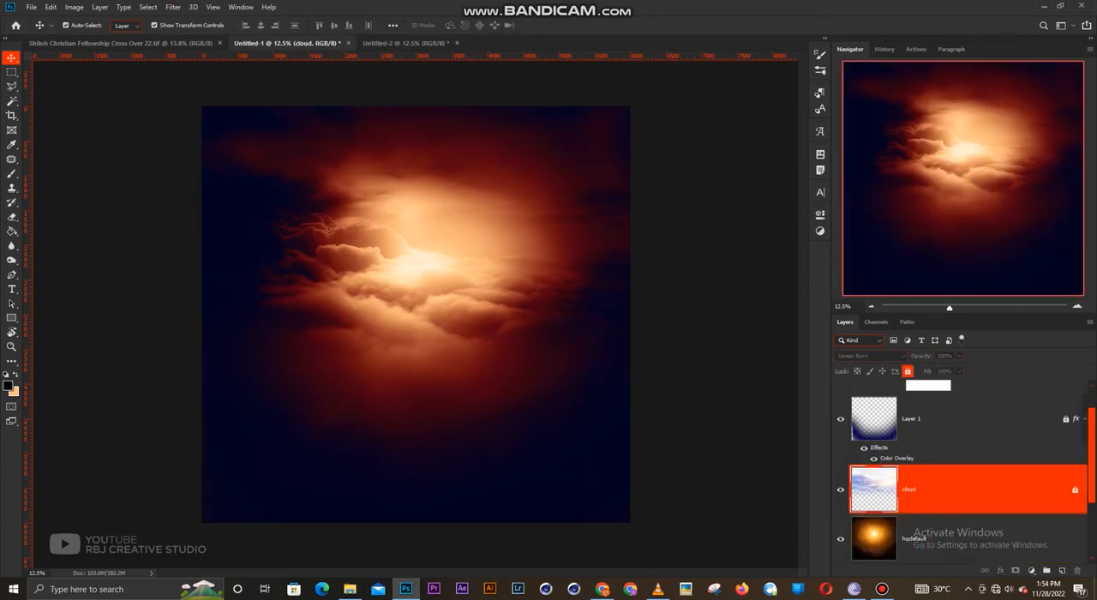
key(alt+Tab)
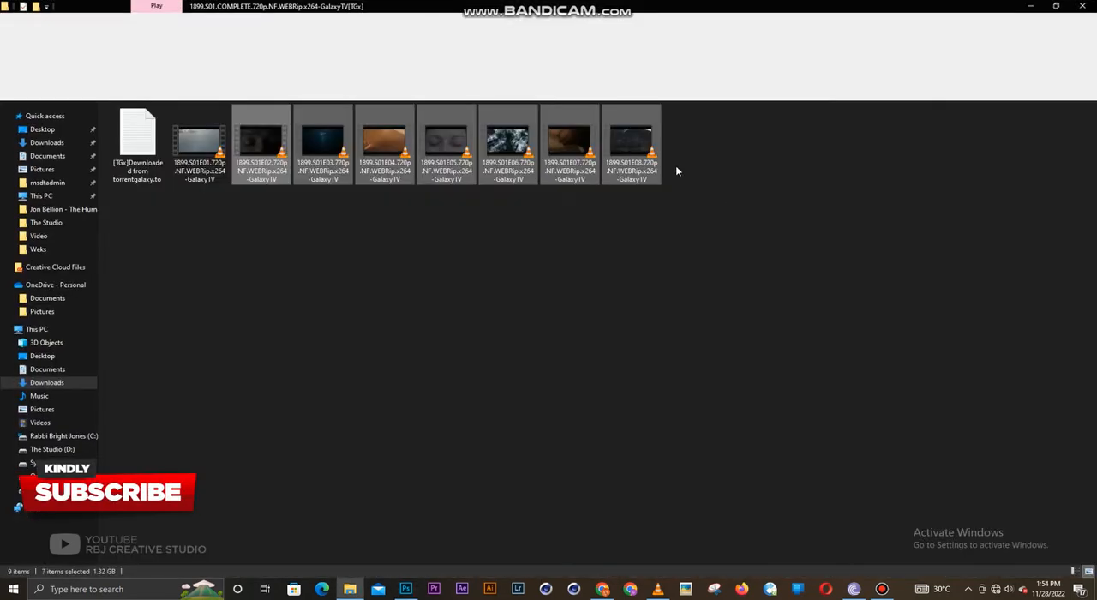
drag(665, 3, 671, 10)
key(alt+Tab)
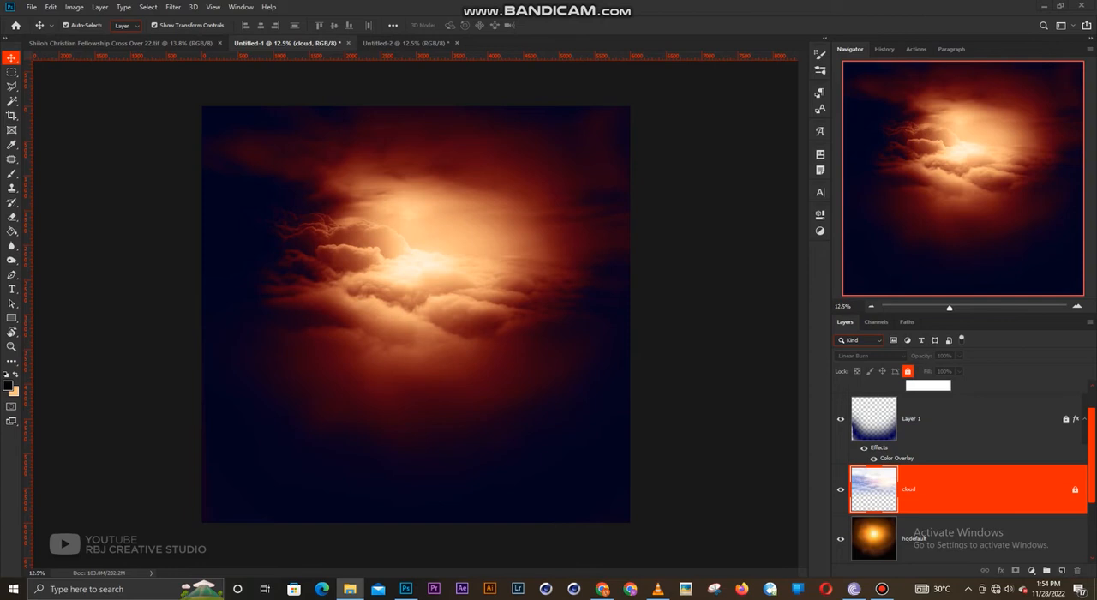
- Place the unadjusted pool photo 172881424.jpg in the Untitled-2 document and scale it to about 447% around the canvas centre
click(416, 40)
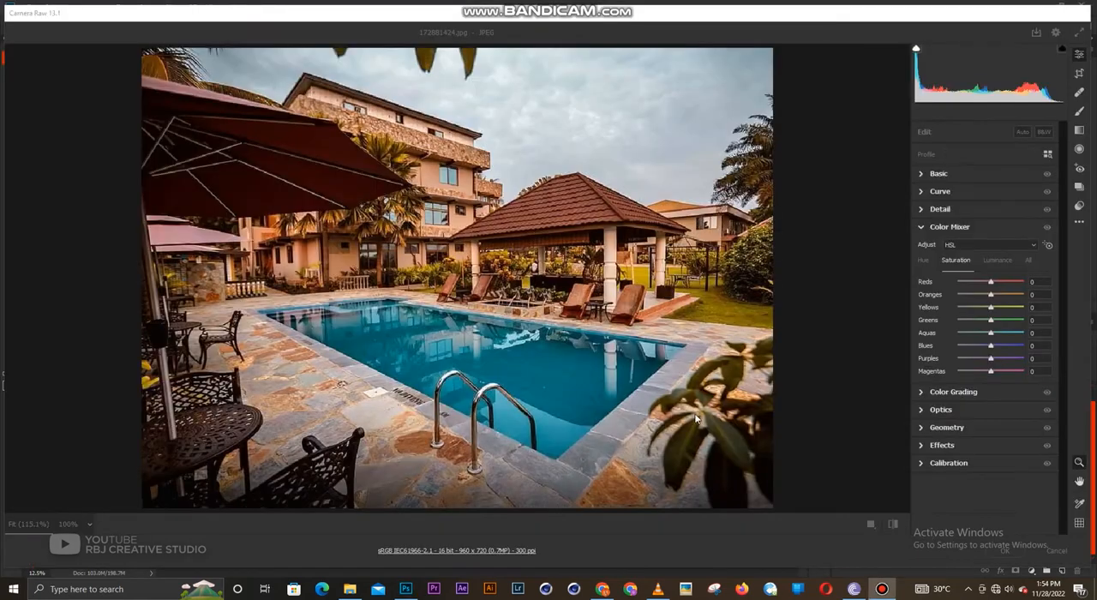
click(1004, 551)
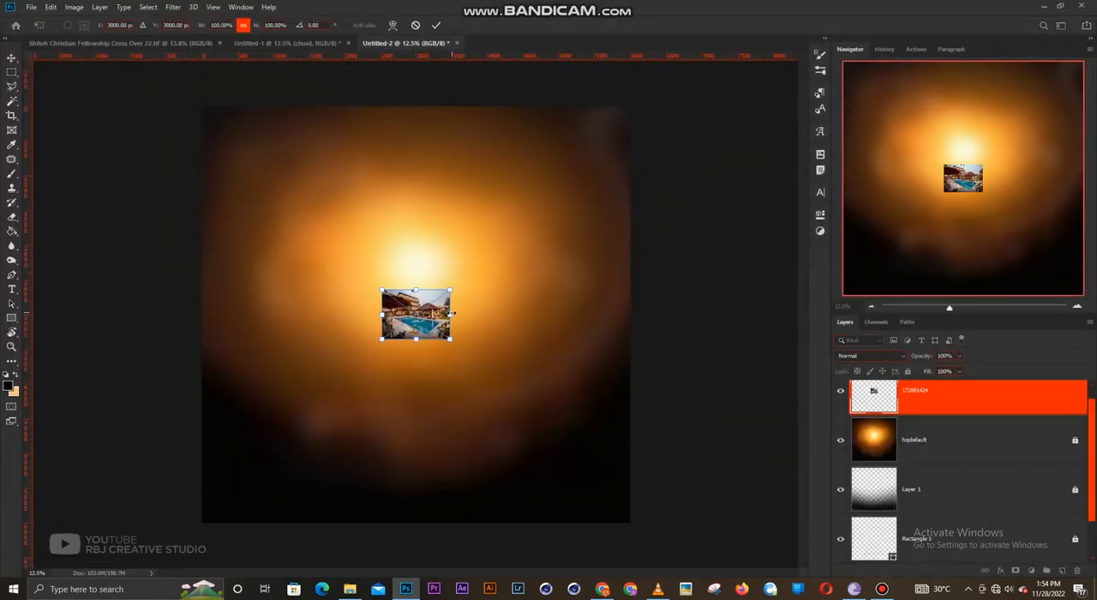
drag(550, 311, 568, 315)
key(Return)
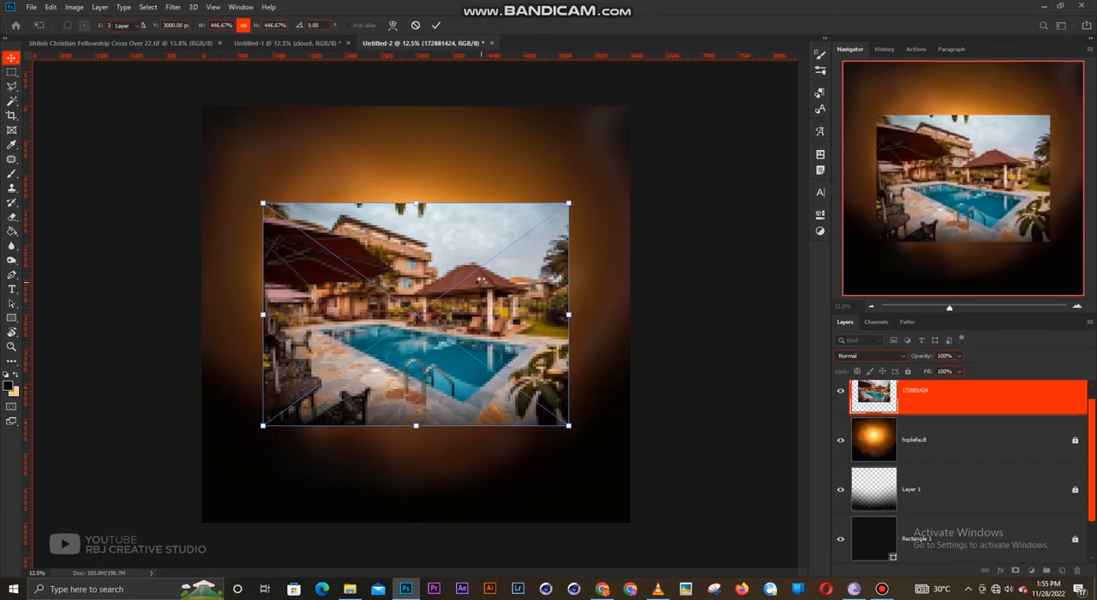
- Rasterize the pool photo and fade its outer edges into the glow with a soft 1600 px eraser
key(e)
click(493, 275)
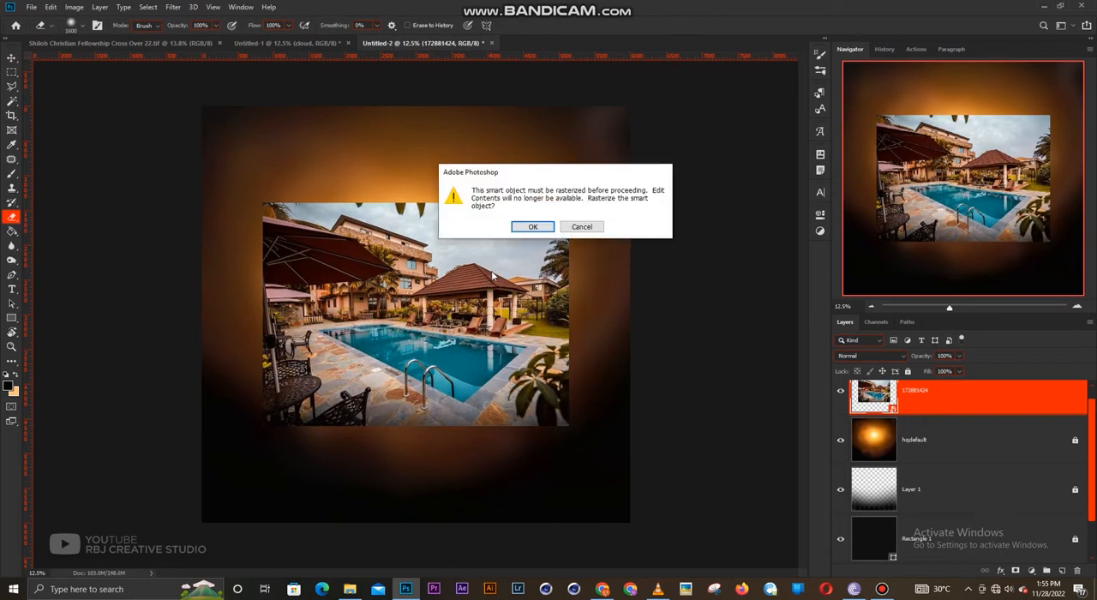
key(Return)
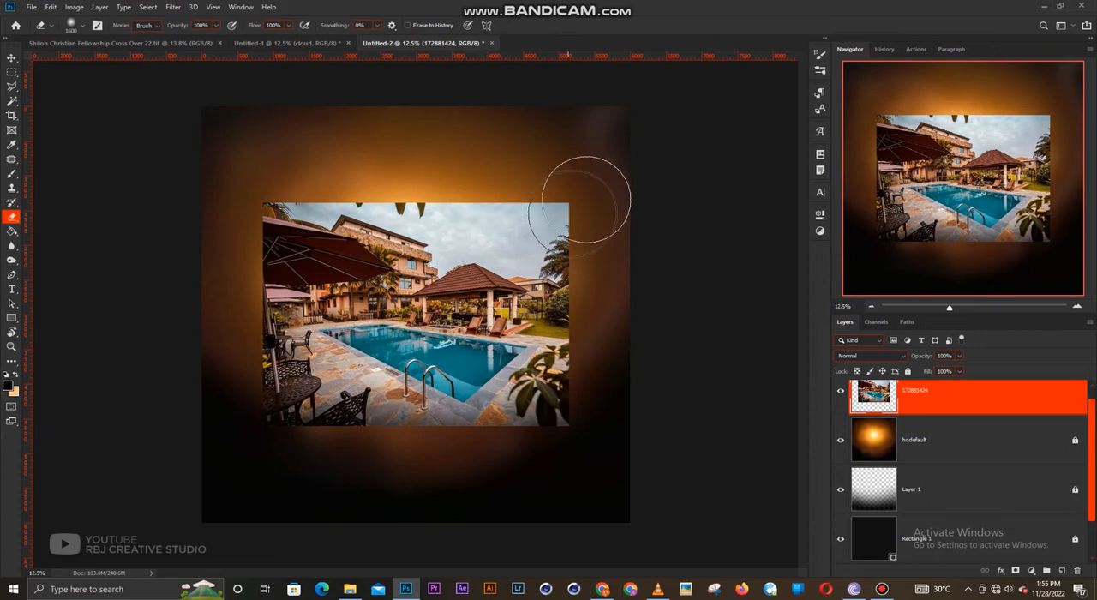
mouse_move(586, 200)
mouse_down()
mouse_move(596, 457)
mouse_move(595, 442)
mouse_move(578, 447)
mouse_up()
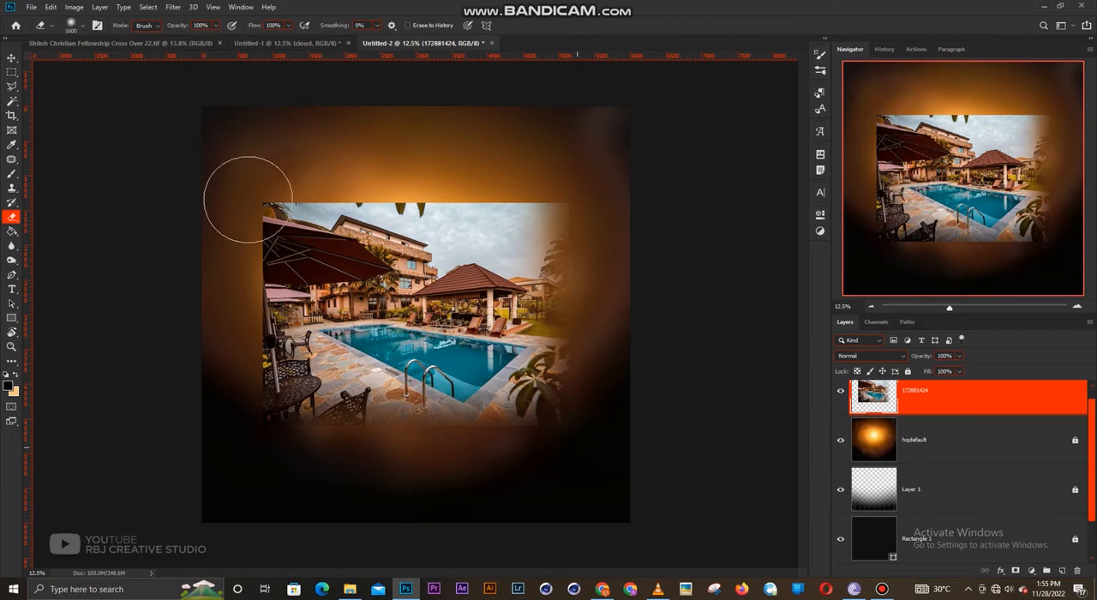
drag(249, 200, 230, 483)
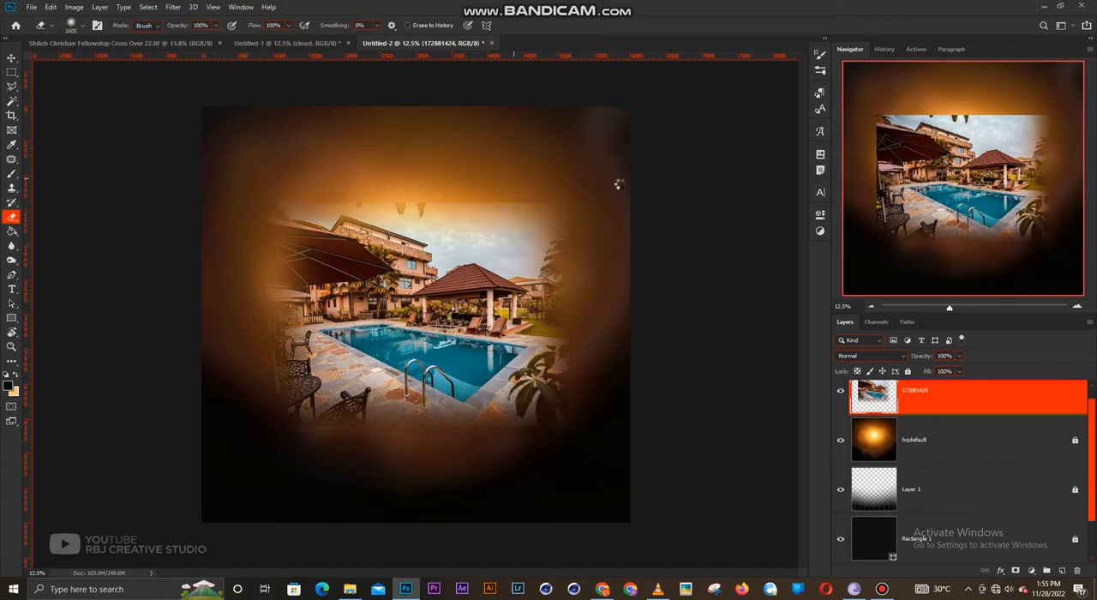
- Move the pool photo up over the glow and set its blend mode to Overlay
key(v)
drag(439, 271, 440, 223)
drag(444, 286, 444, 297)
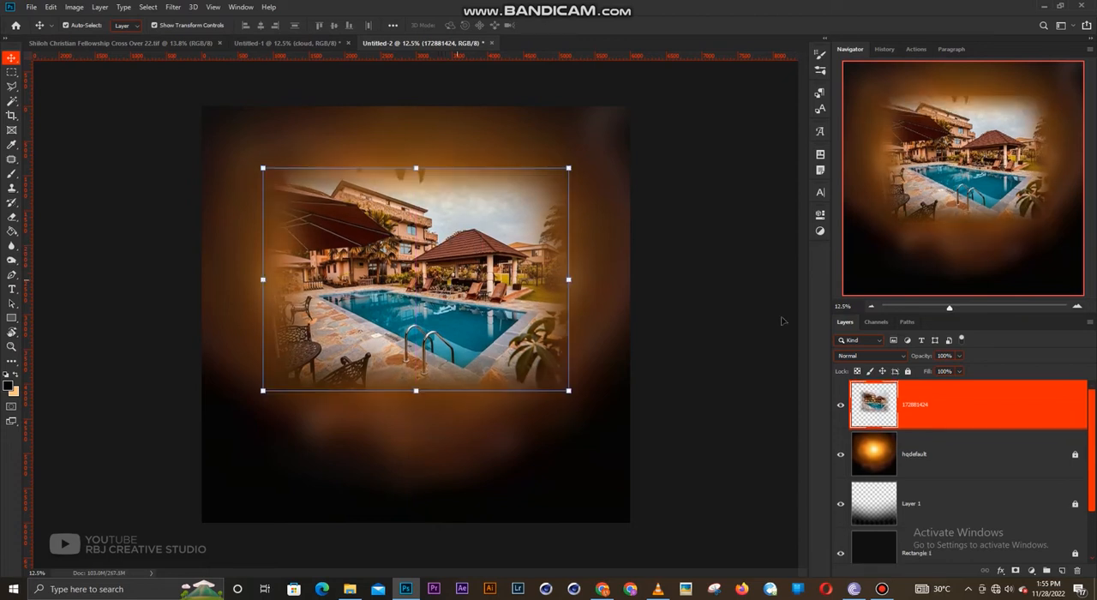
click(874, 356)
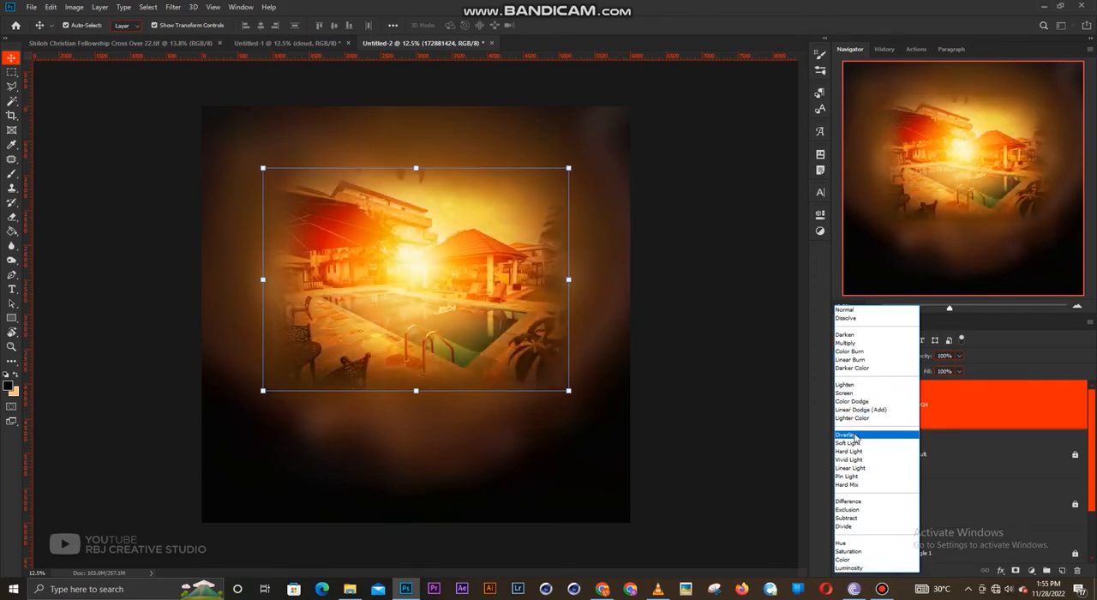
click(855, 437)
- Enlarge the pool photo to about 122% and shift it slightly upward on the canvas
drag(568, 279, 611, 276)
drag(506, 266, 506, 253)
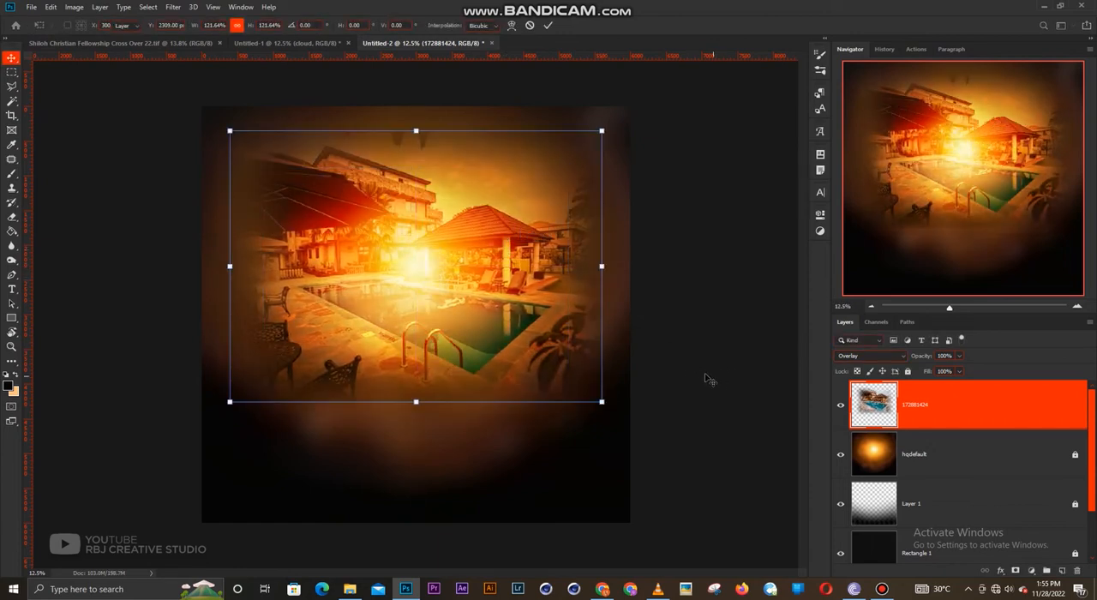
key(Return)
- Add a Gradient Map adjustment layer with a black-to-light-orange gradient above the pool photo
scroll(428, 264, up, 2)
scroll(422, 271, down, 1)
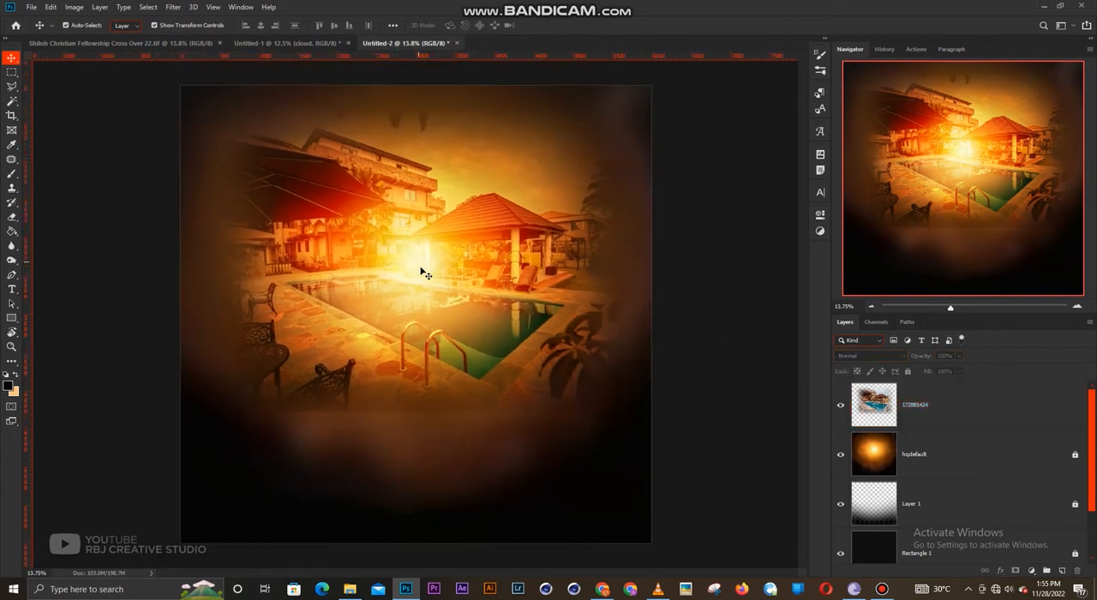
click(1030, 572)
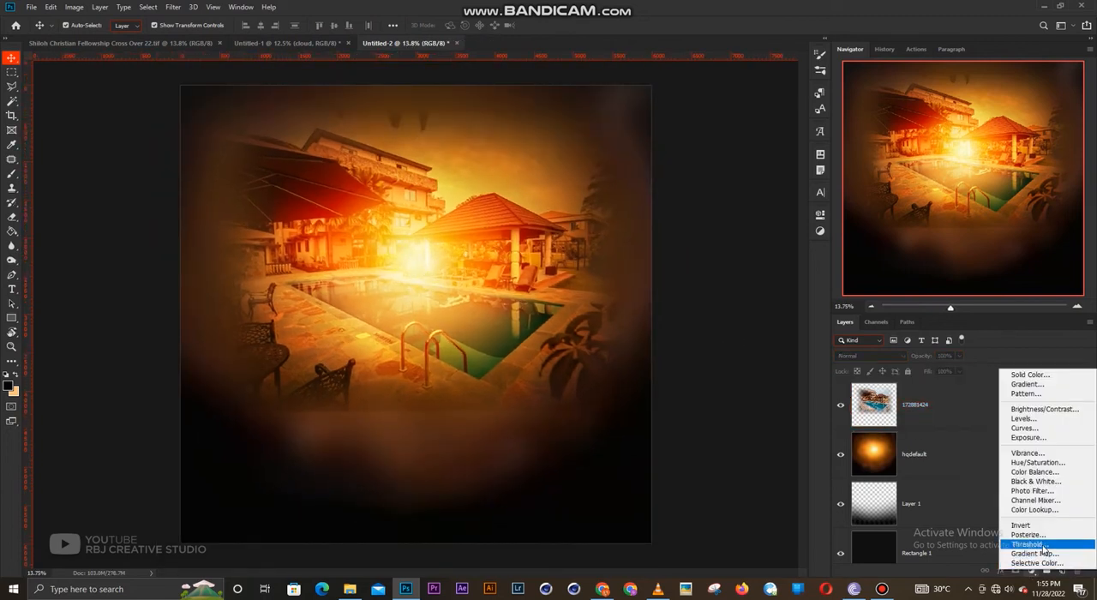
click(1033, 557)
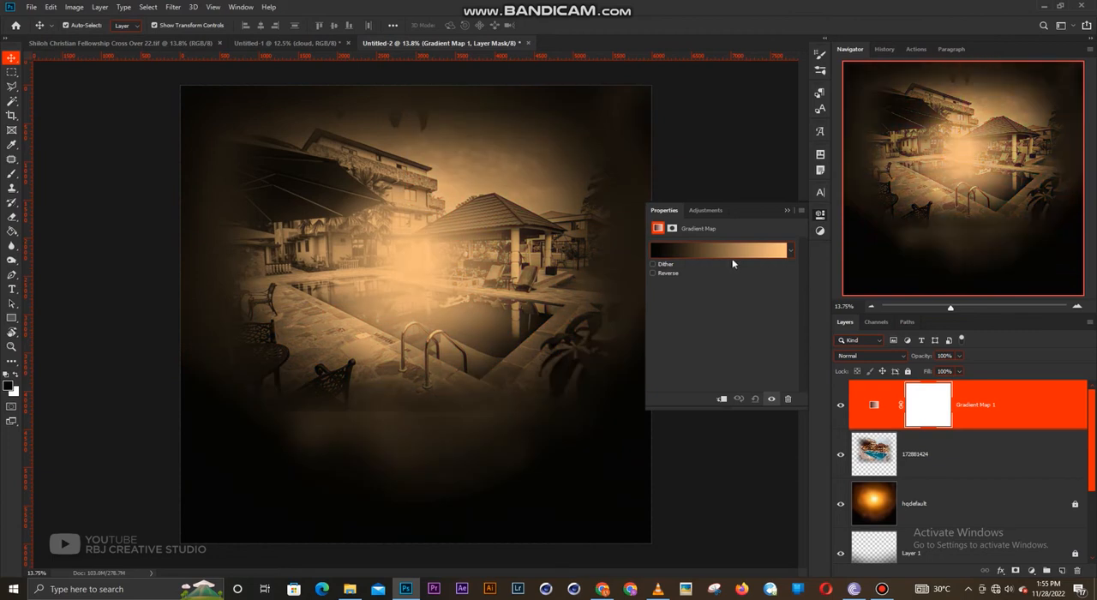
- Apply a dark red–orange–yellow–white preset to the gradient map and move its red stop to 27% and yellow stop to 66%
click(735, 250)
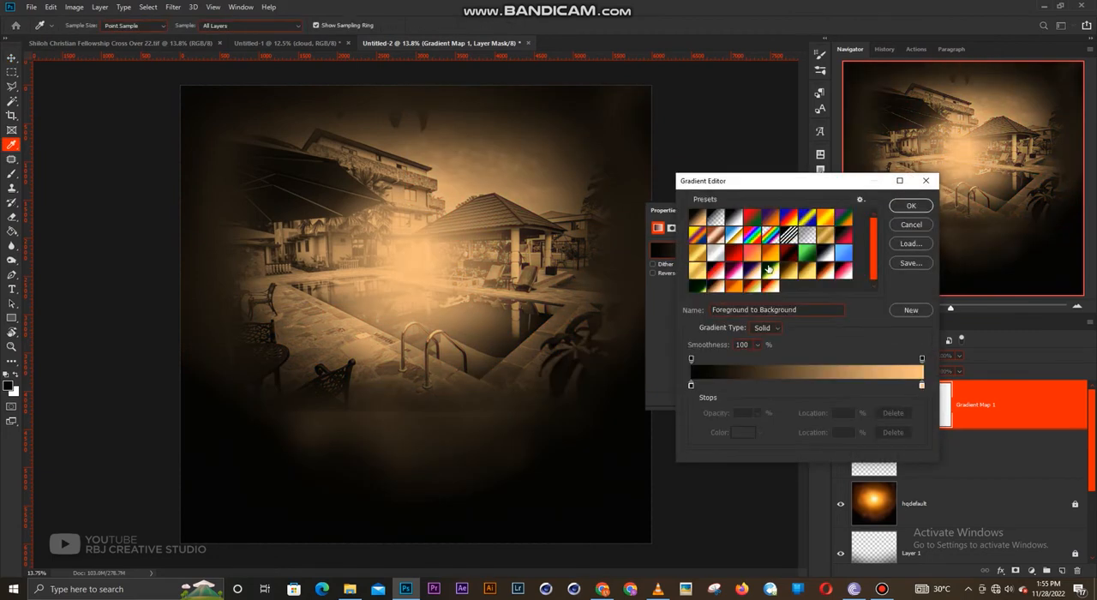
click(753, 287)
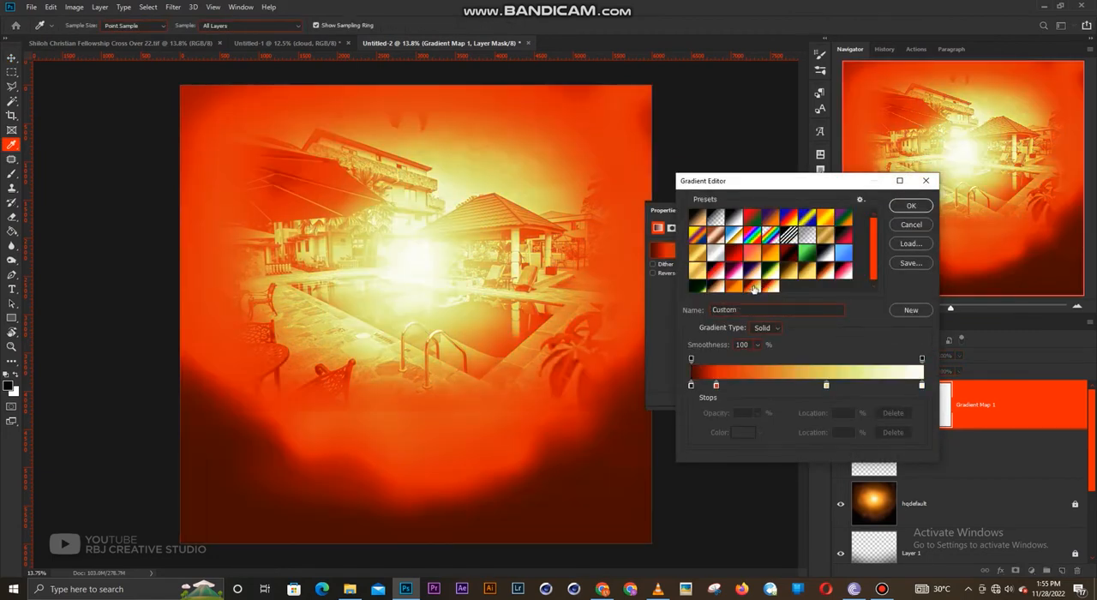
drag(718, 387, 753, 386)
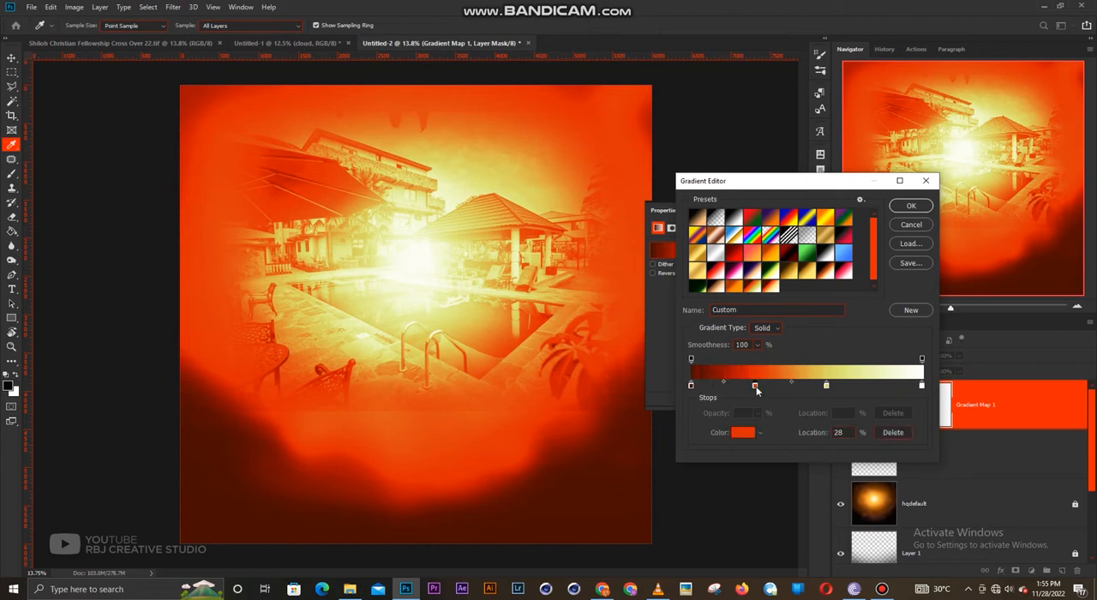
drag(826, 386, 842, 386)
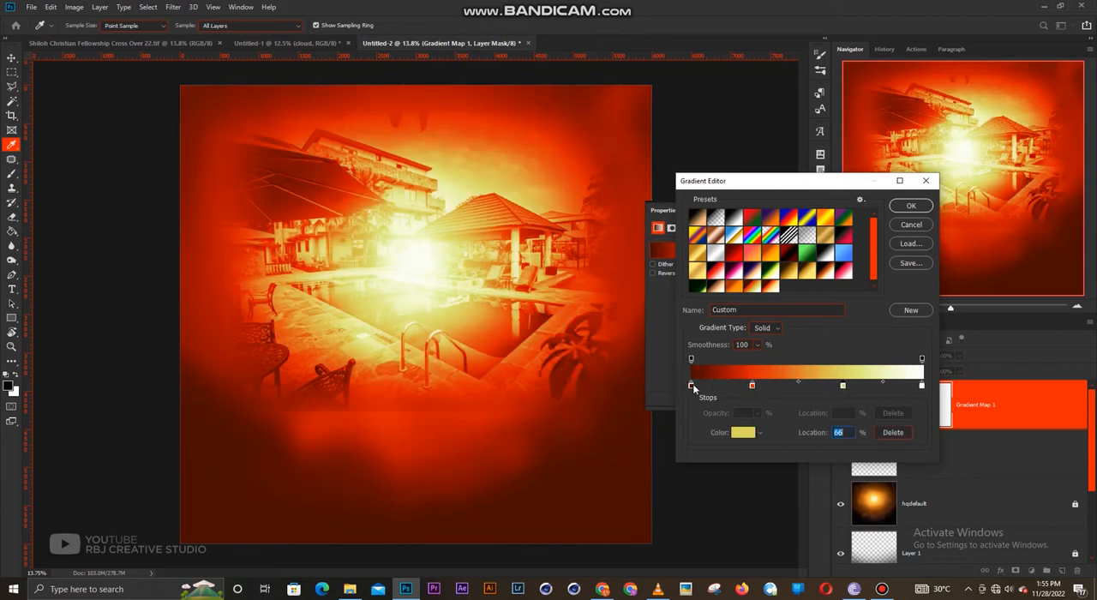
- Change the gradient's darkest colour stop at 0% from dark red to a very dark navy blue
click(691, 386)
click(744, 433)
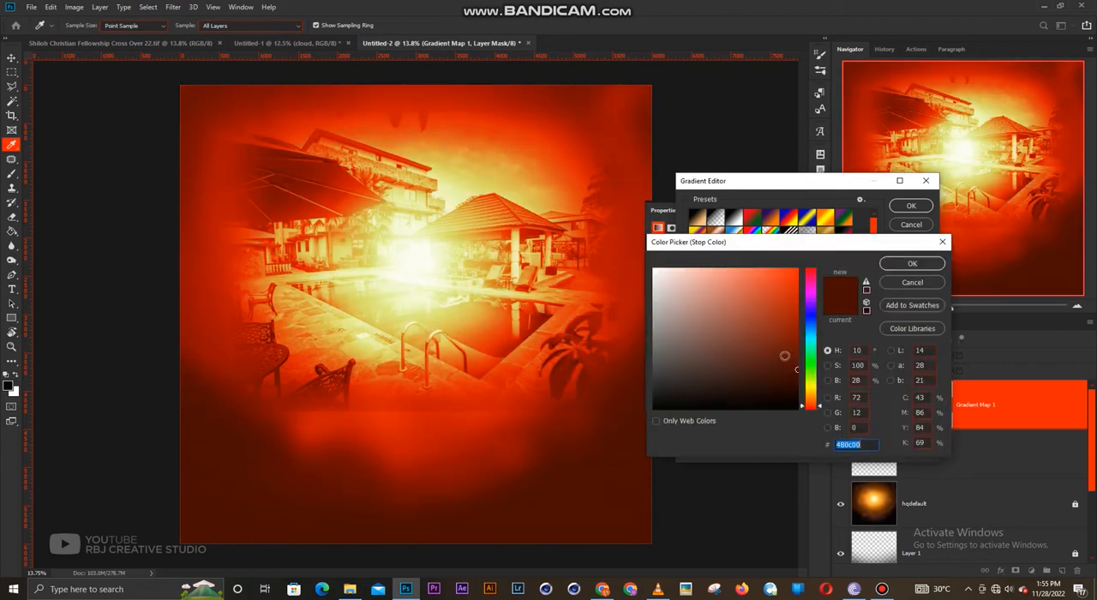
click(811, 314)
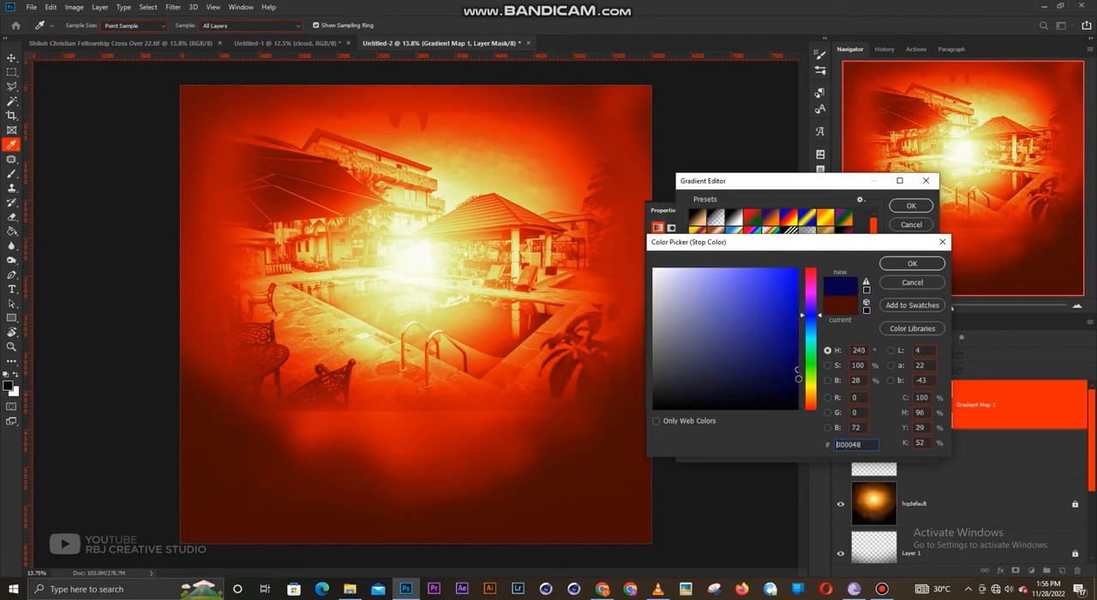
click(912, 263)
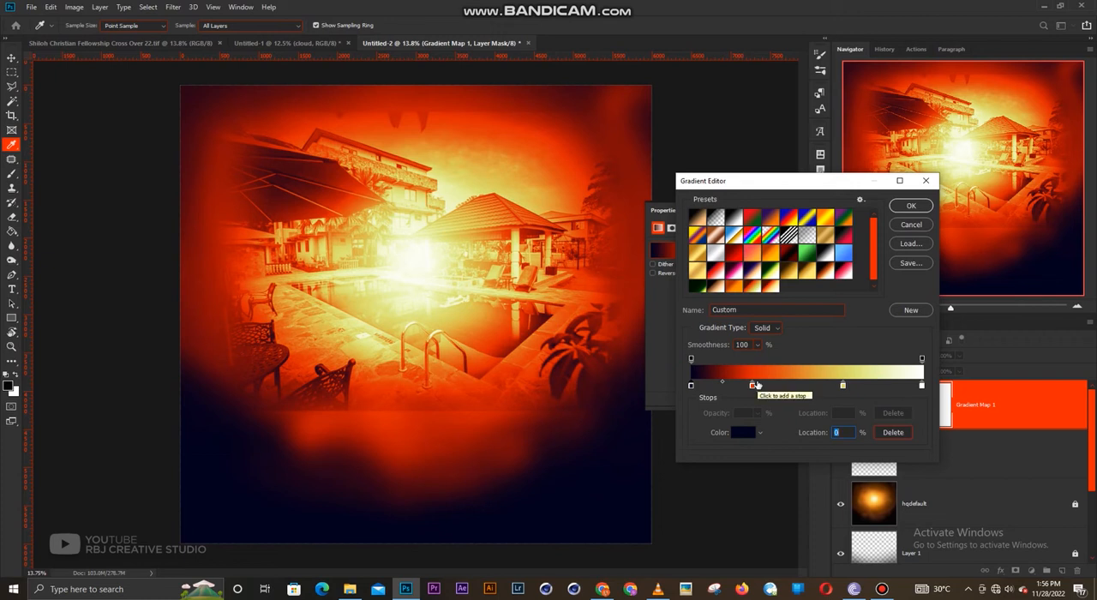
- Recolor the gradient's red stop at 27% to blue, #00469d
click(753, 386)
drag(753, 388, 755, 387)
click(743, 434)
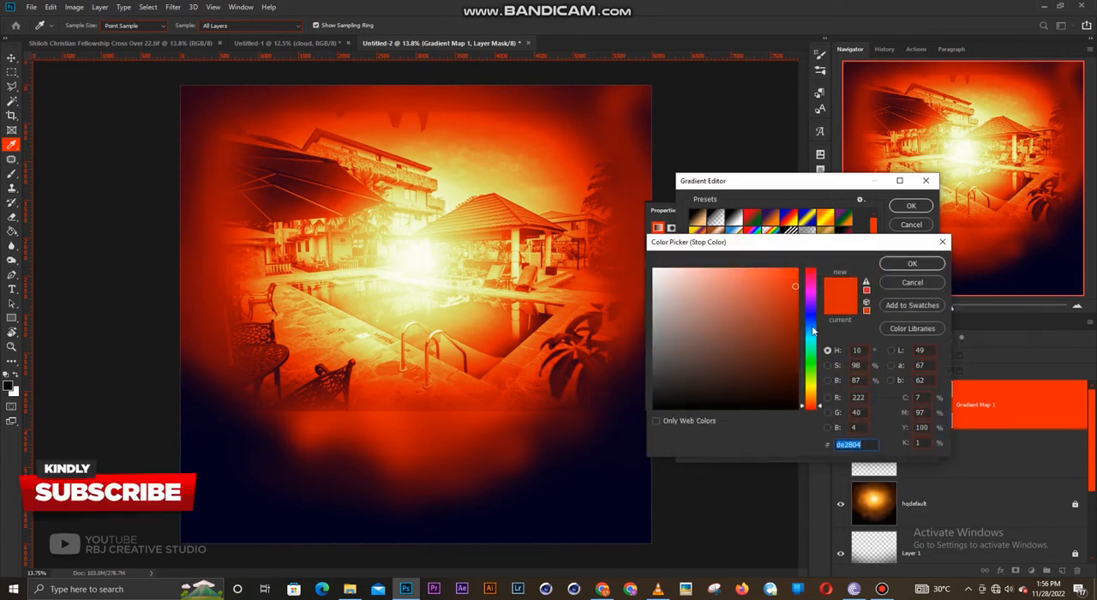
click(811, 325)
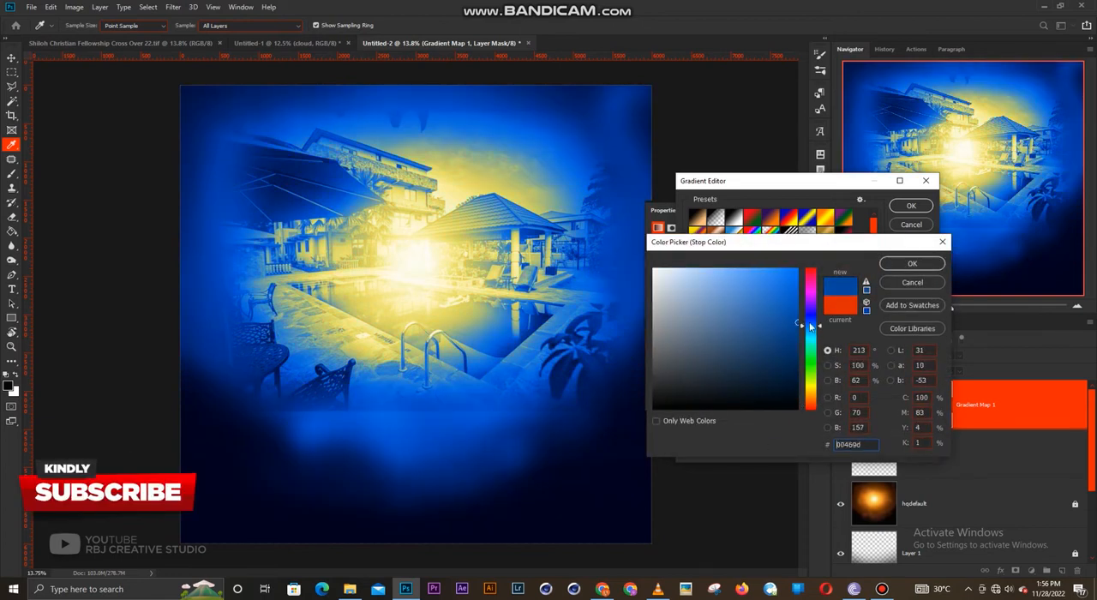
click(911, 264)
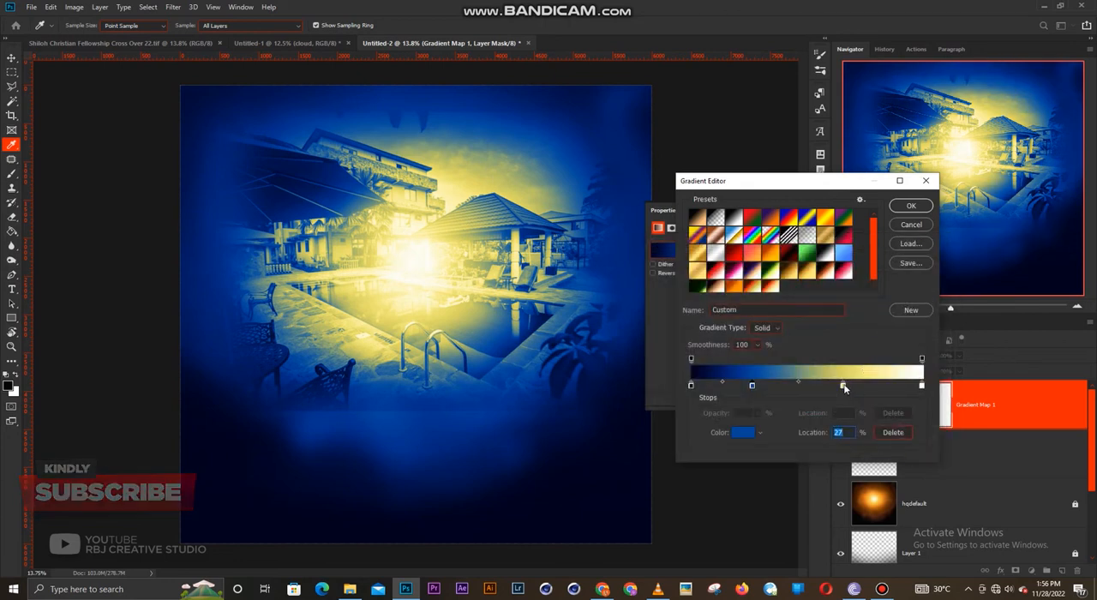
- Recolor the gradient's yellow stop to mint green #65dca0 at 65% and apply the edited gradient
click(841, 384)
click(744, 432)
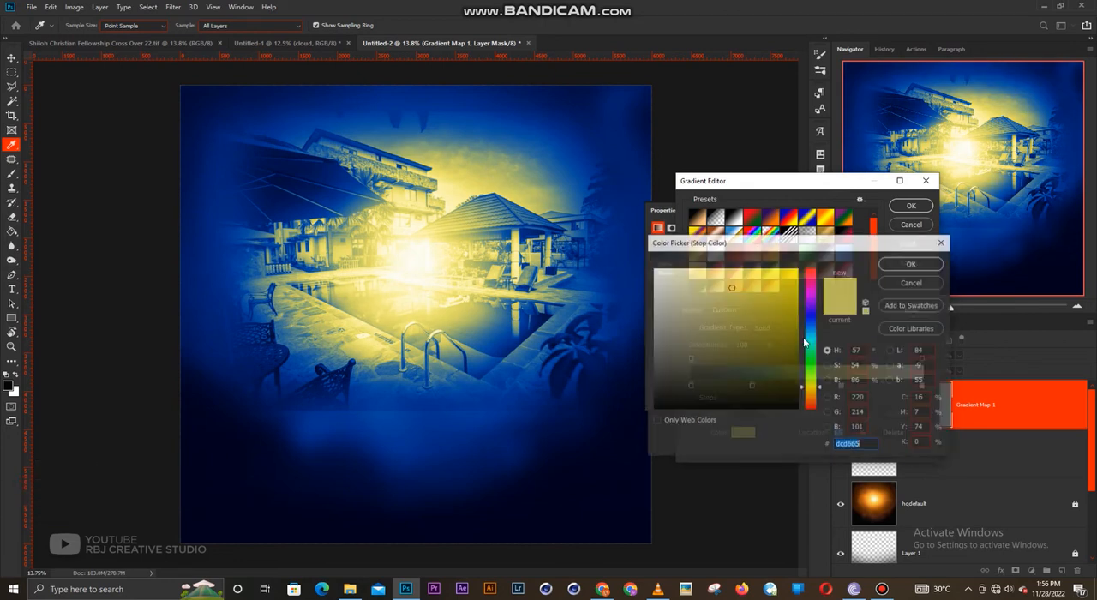
click(811, 351)
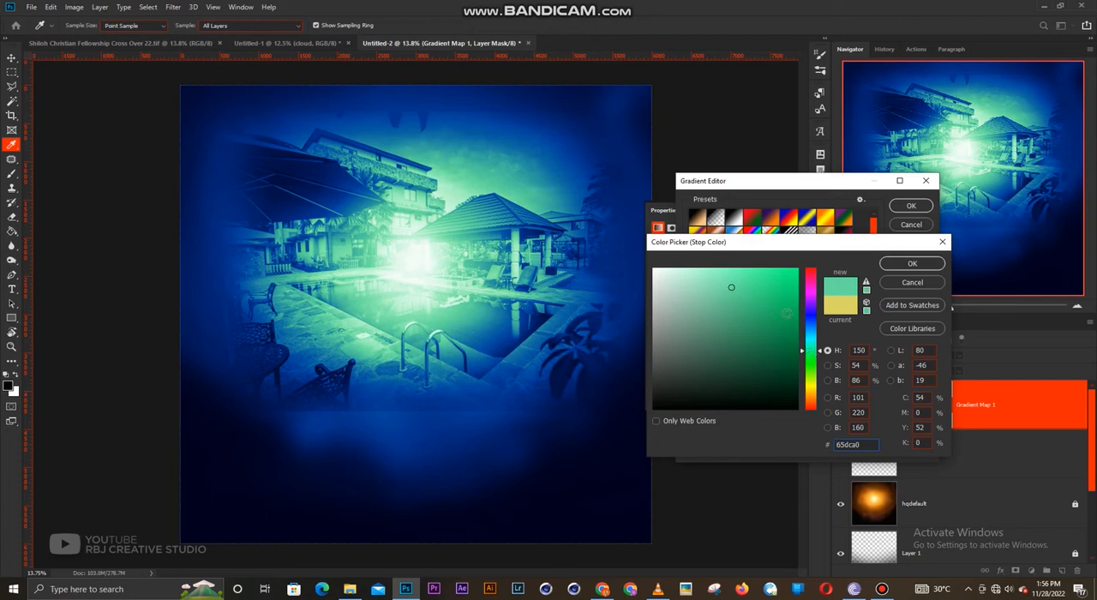
click(904, 264)
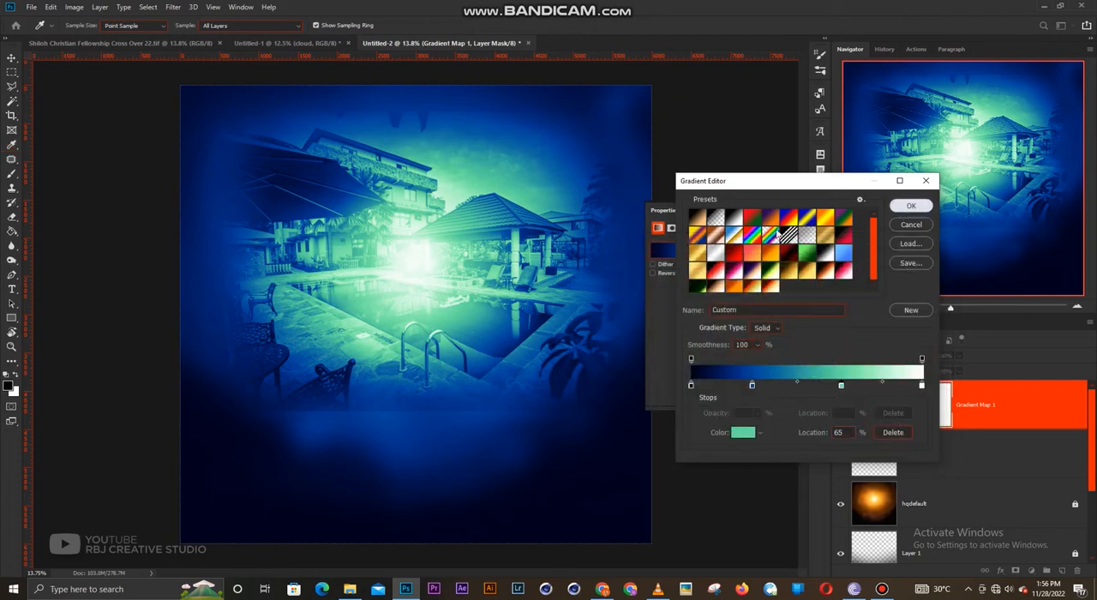
click(911, 206)
click(787, 210)
click(915, 460)
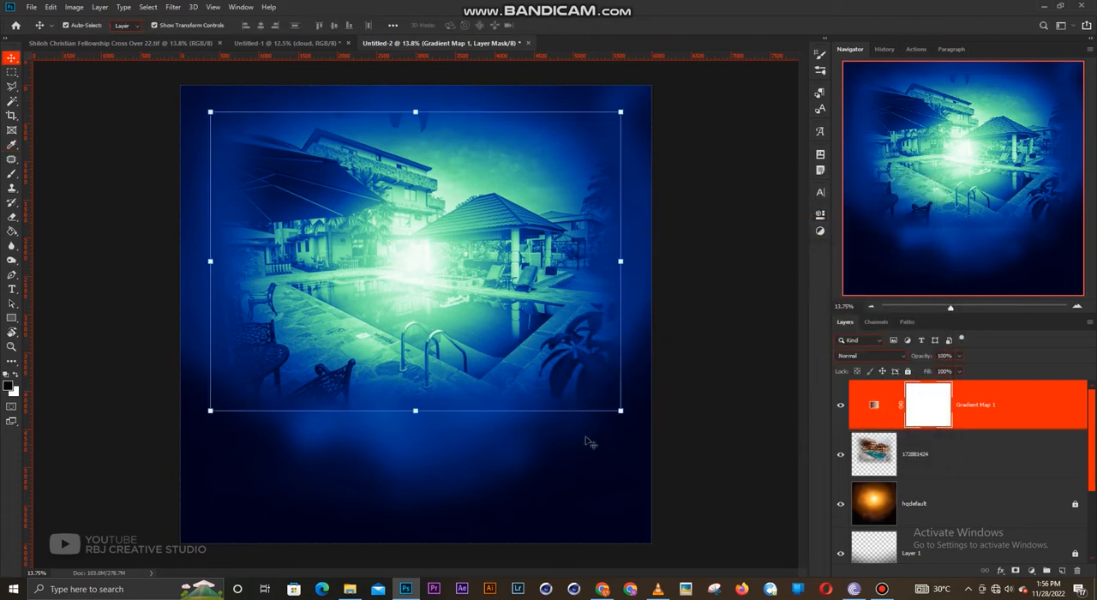
key(e)
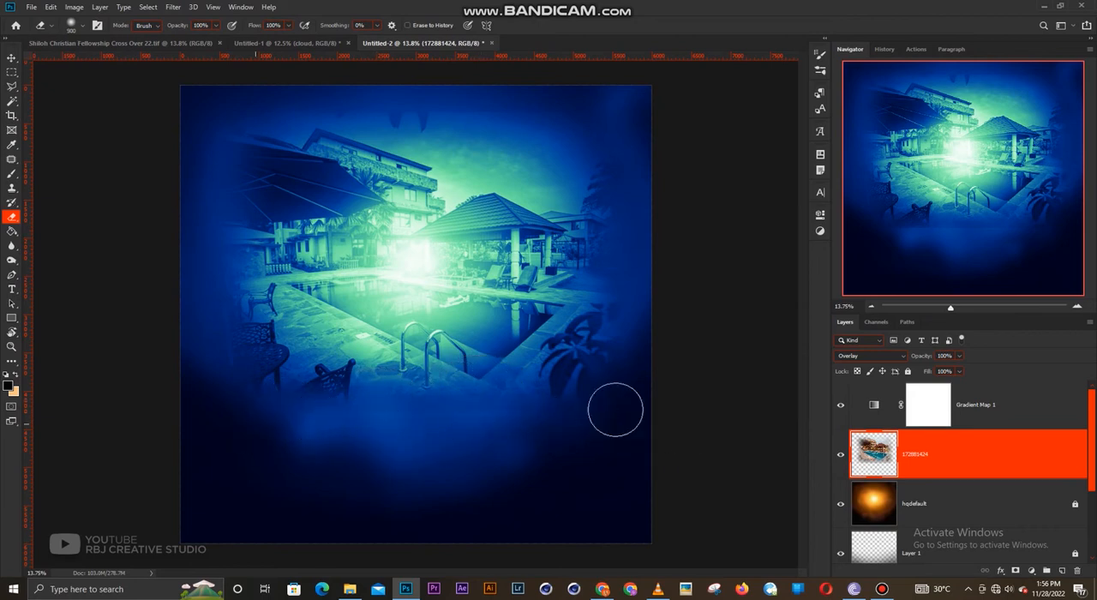
key(v)
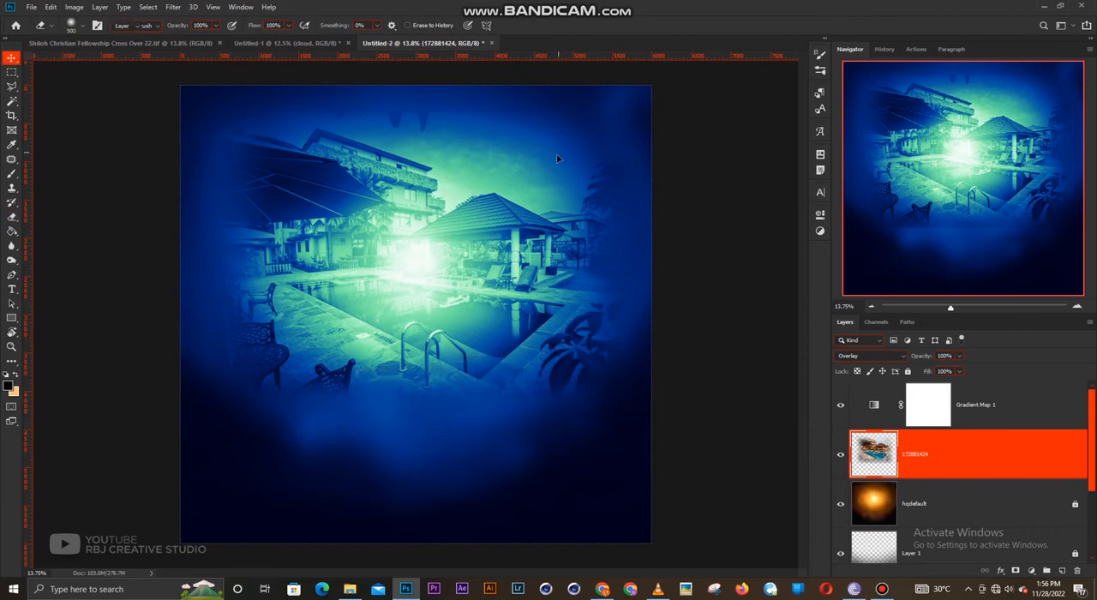
click(734, 255)
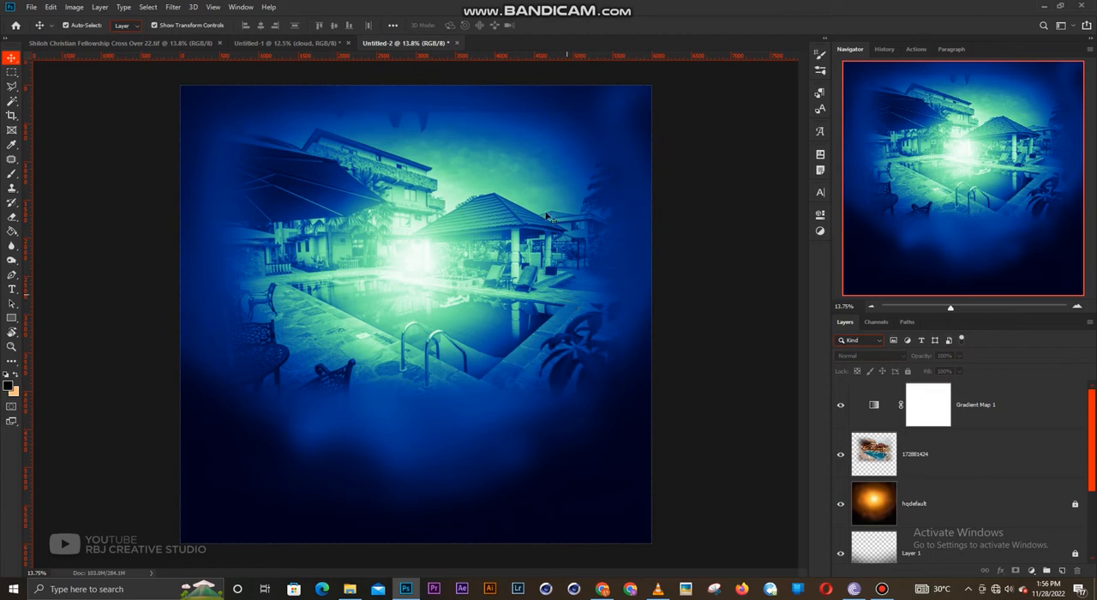
- Switch to the Untitled-1 document and unlock its Gradient Map 1 layer
click(288, 40)
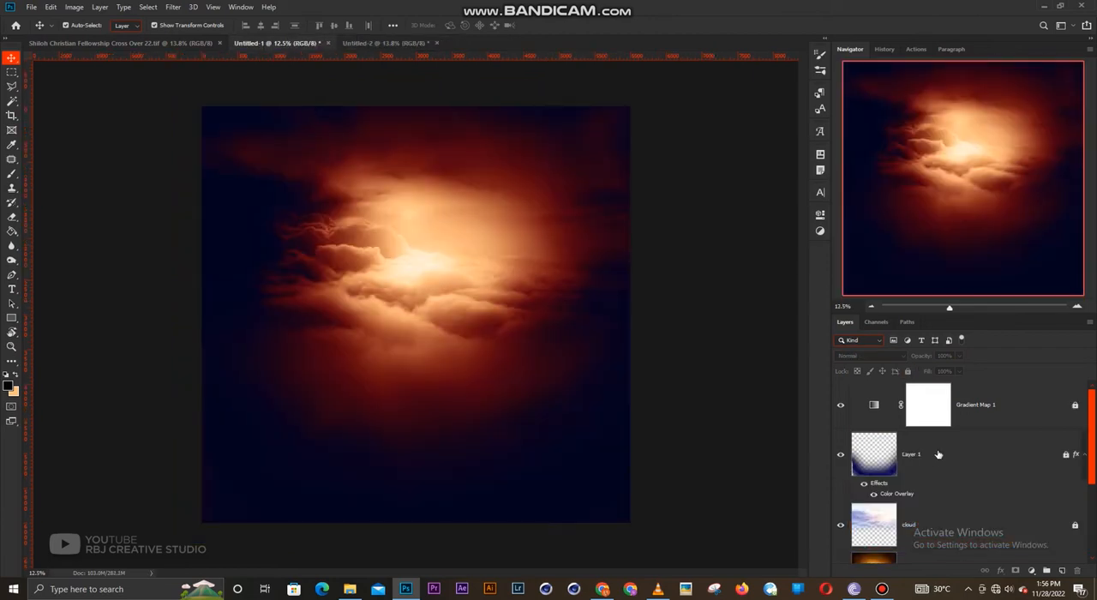
click(973, 416)
scroll(651, 330, up, 1)
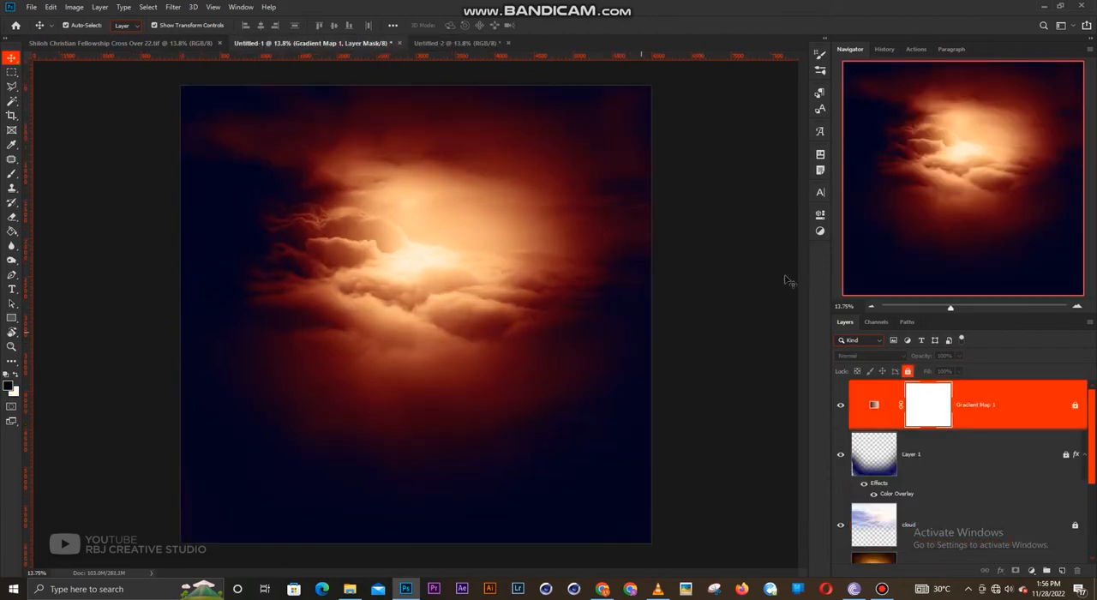
click(907, 370)
- Try dark maroon #21000c for the darkest stop of the cloud background's gradient map
click(818, 215)
click(717, 251)
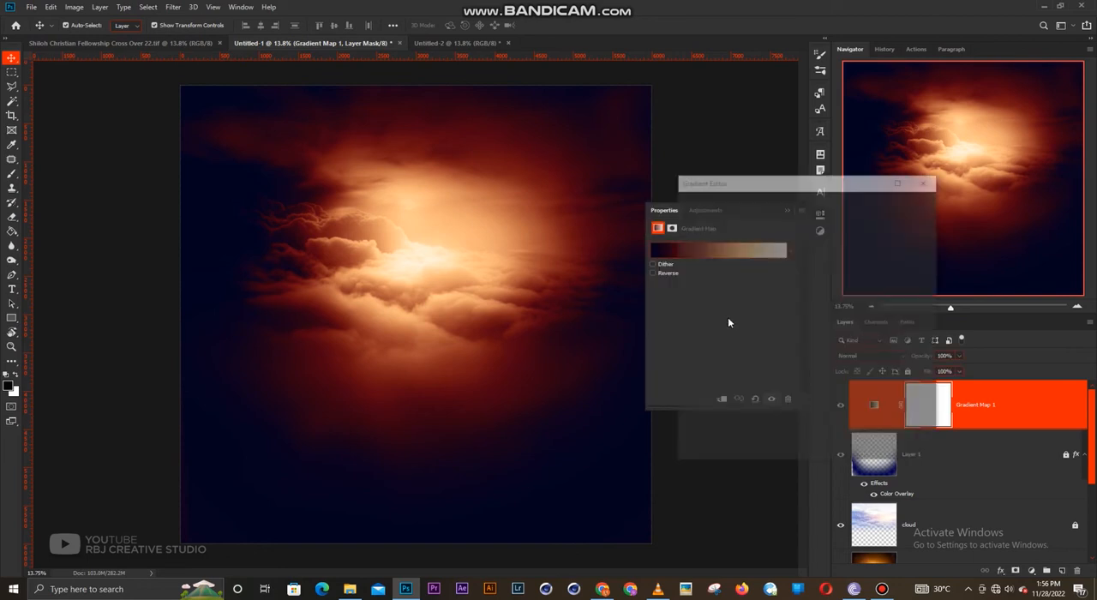
click(690, 387)
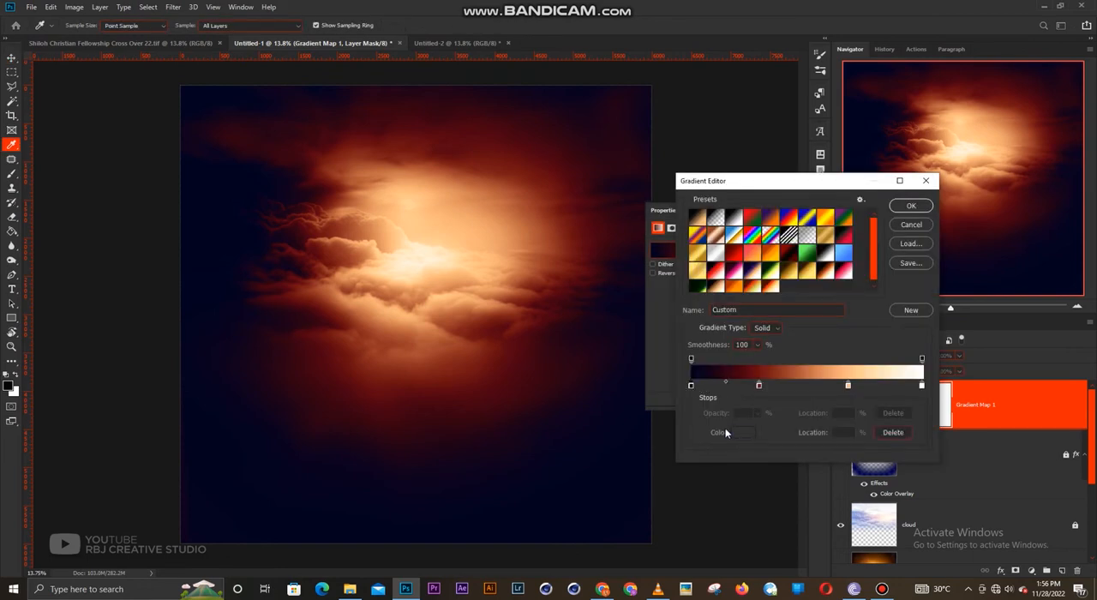
click(740, 432)
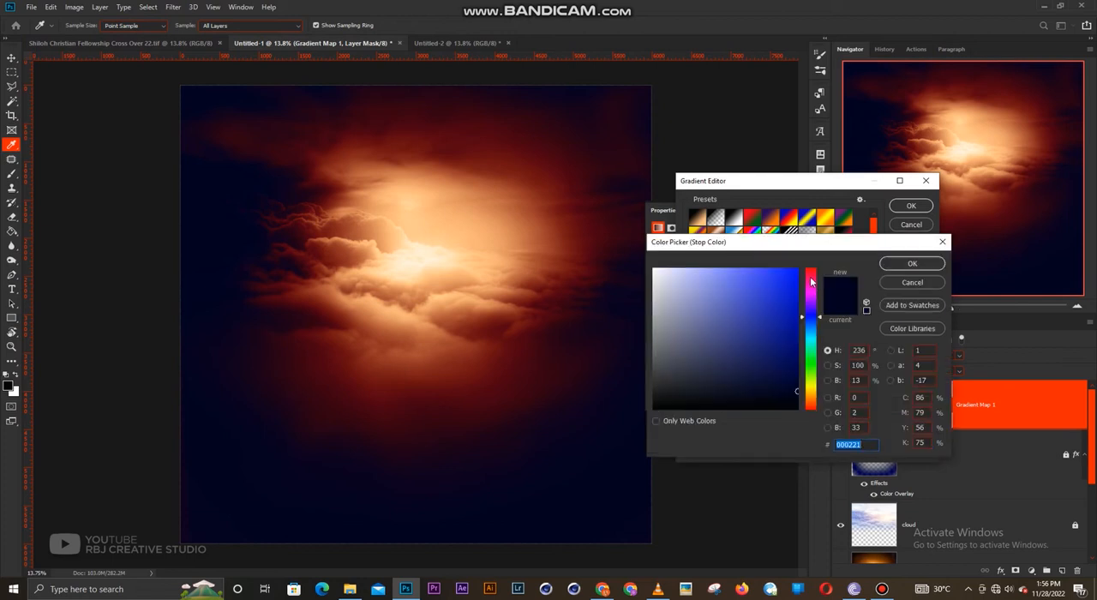
click(812, 279)
mouse_move(812, 277)
mouse_down()
mouse_move(813, 289)
mouse_move(812, 277)
mouse_up()
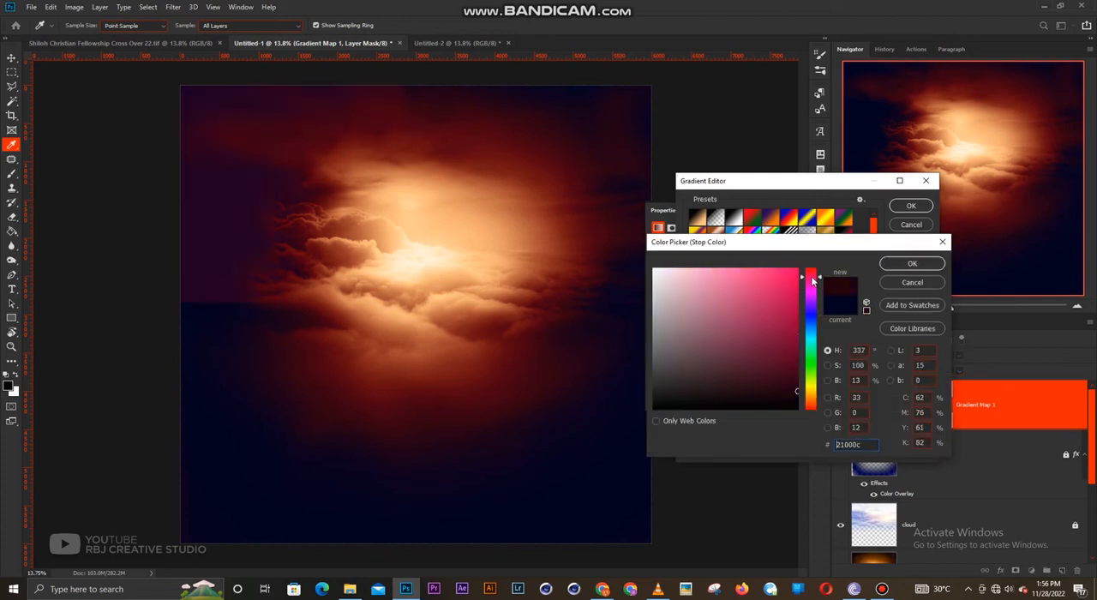
click(912, 263)
- Try blue, magenta and then purple #44116c for the cloud gradient's dark red stop at 30%
click(759, 386)
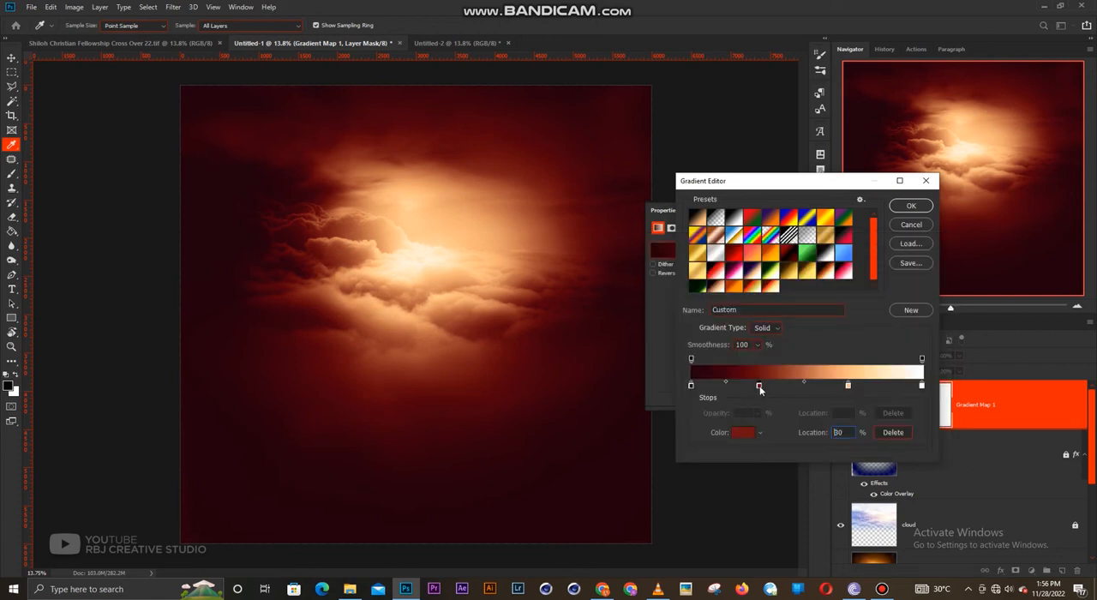
click(744, 433)
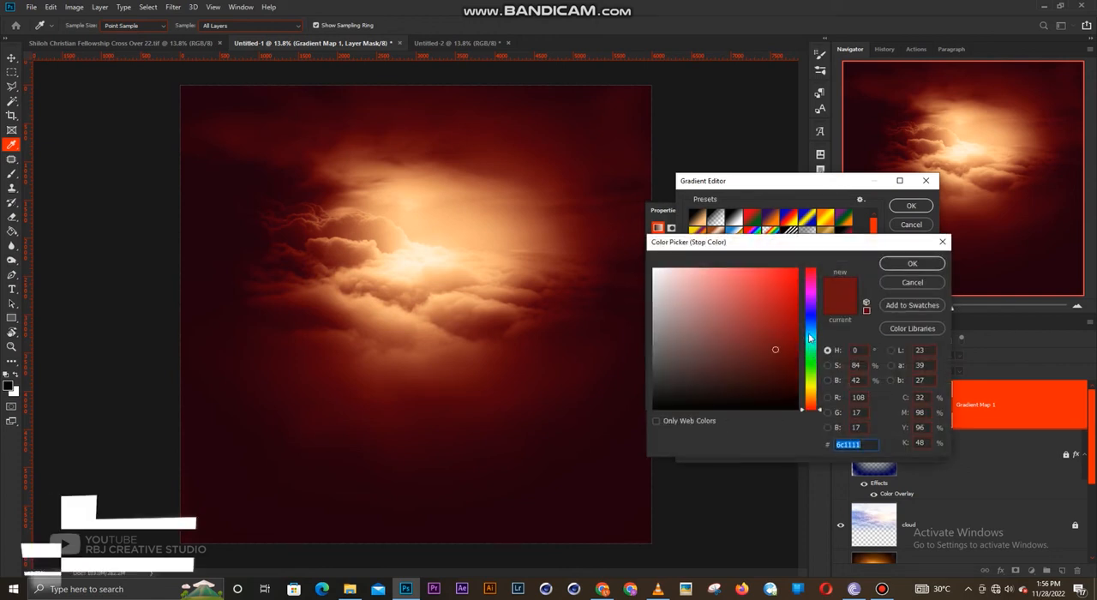
click(814, 332)
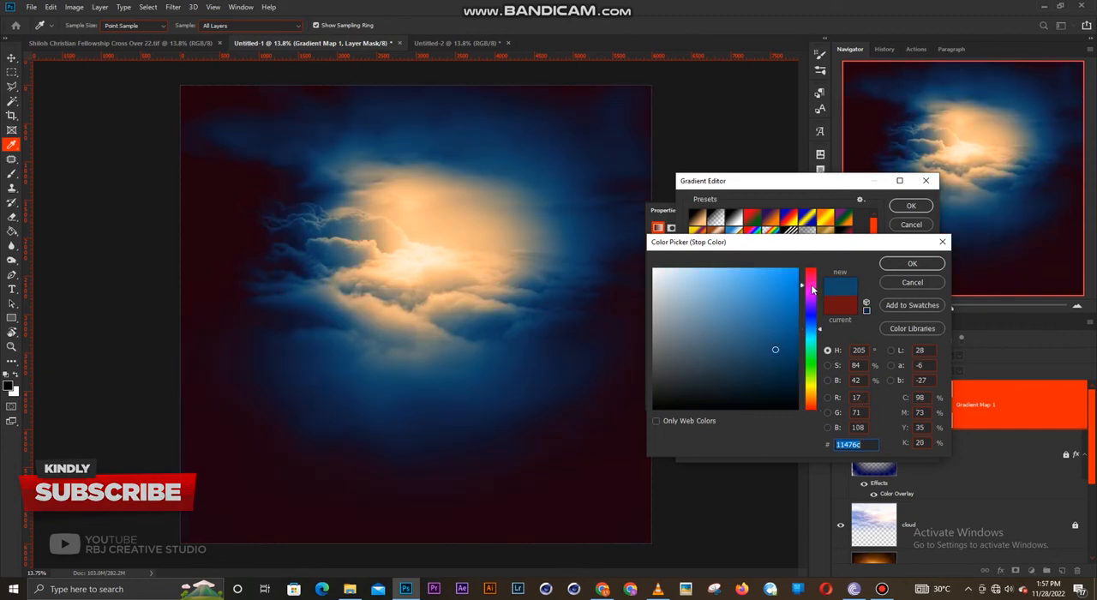
click(815, 296)
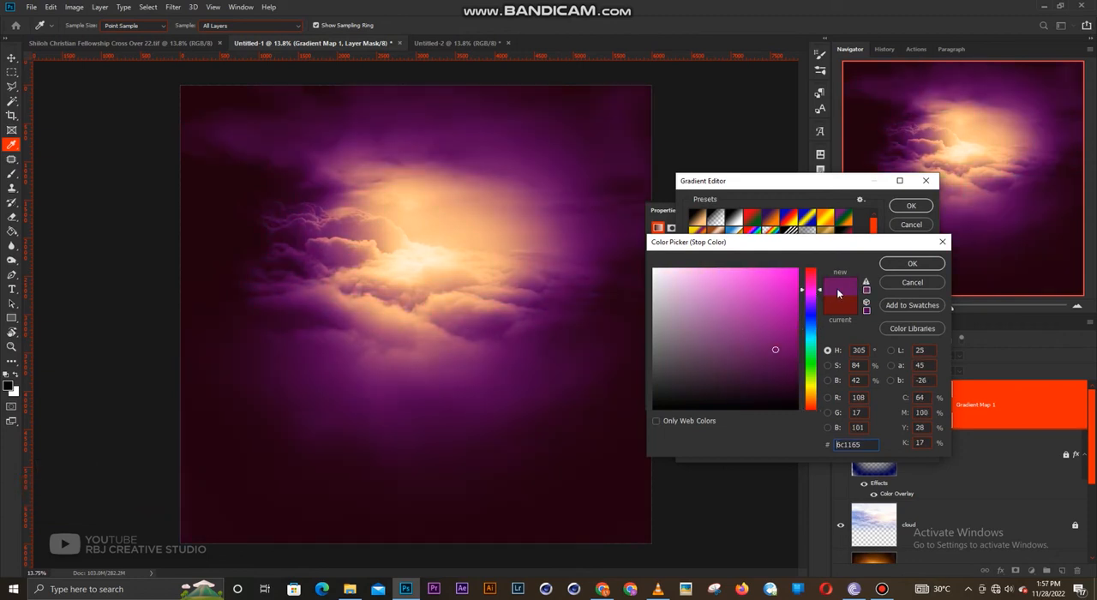
click(814, 303)
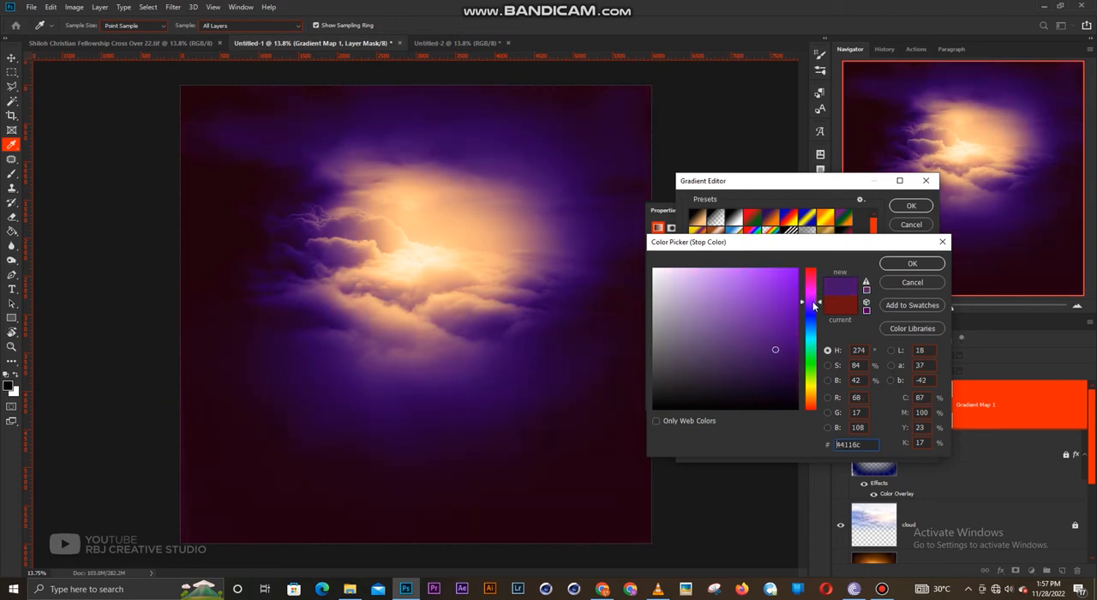
click(912, 264)
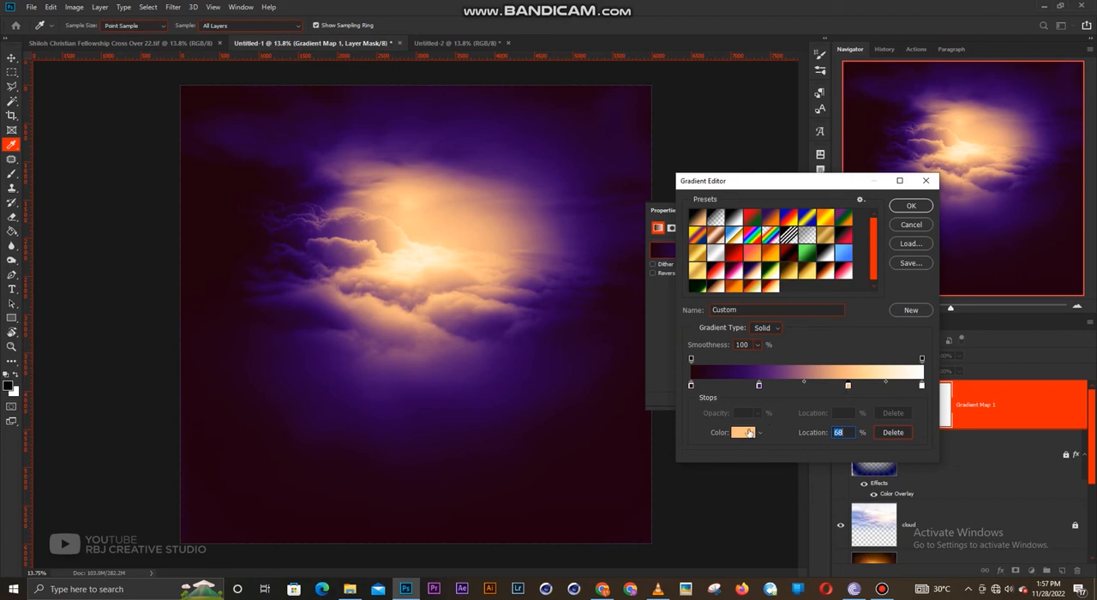
- Try mint green #84ffc7 for the cloud gradient's peach stop at 68%, then discard all the gradient edits
click(748, 433)
click(812, 353)
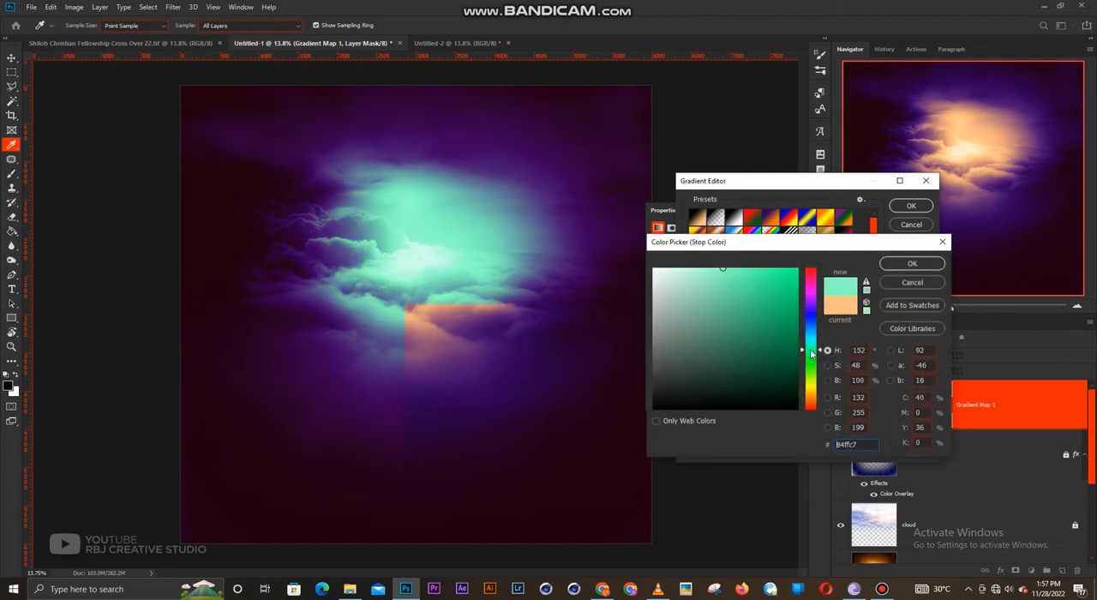
click(897, 264)
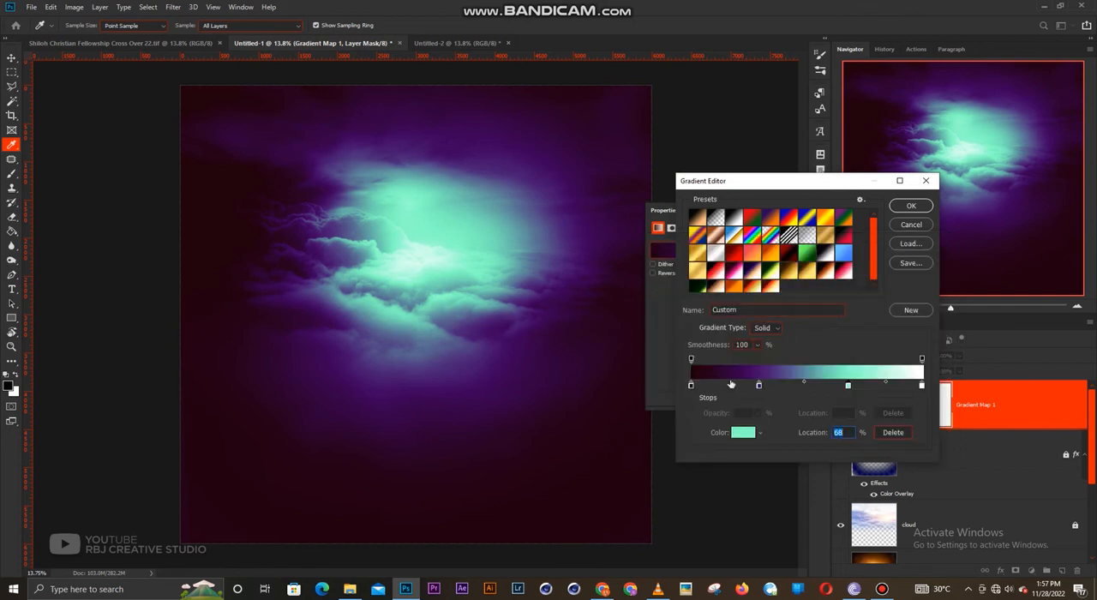
click(691, 386)
click(848, 386)
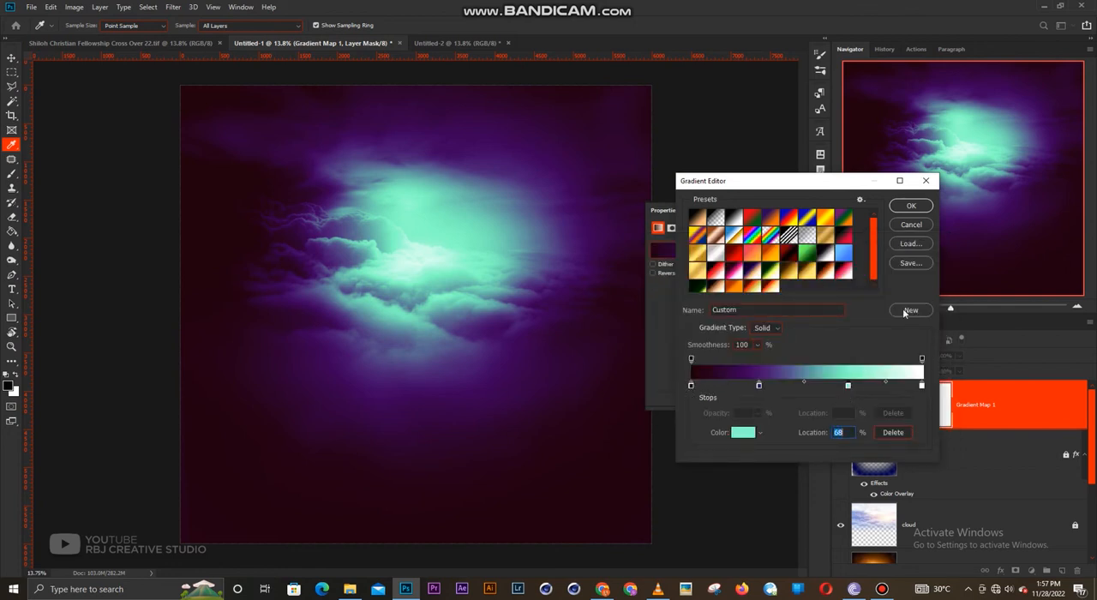
click(911, 224)
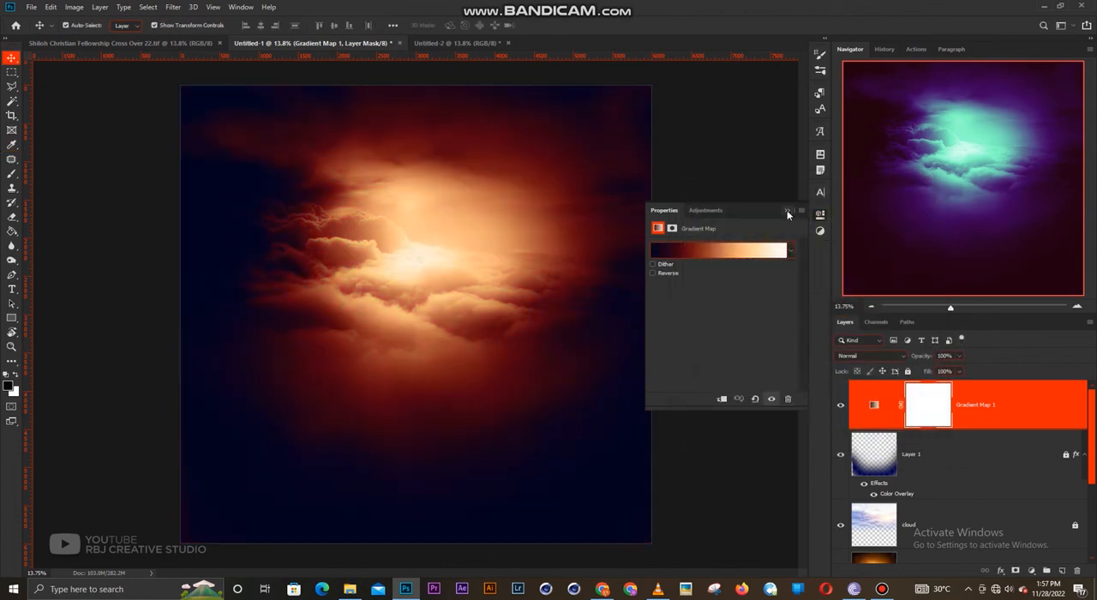
click(801, 204)
click(460, 66)
- Return to the Untitled-2 document and lower the pool photo layer's opacity to 30%
click(391, 48)
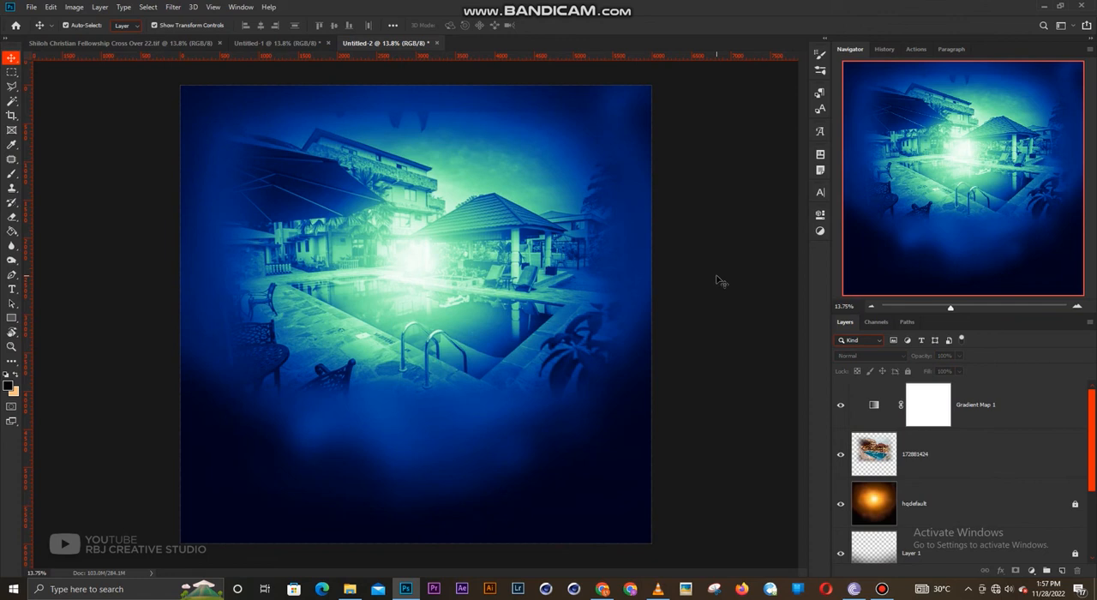
click(982, 408)
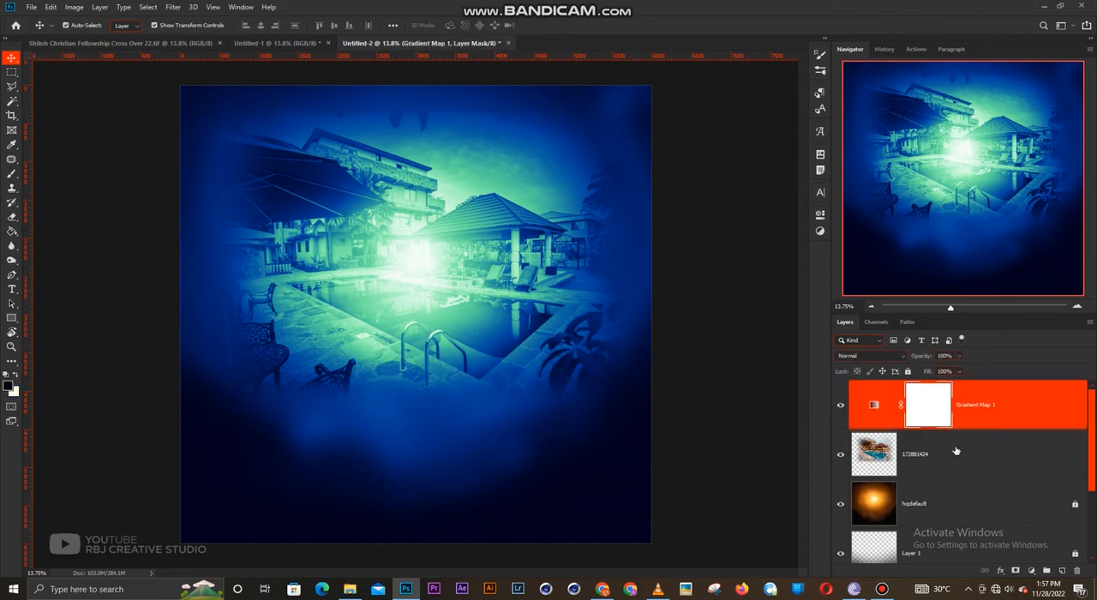
click(761, 356)
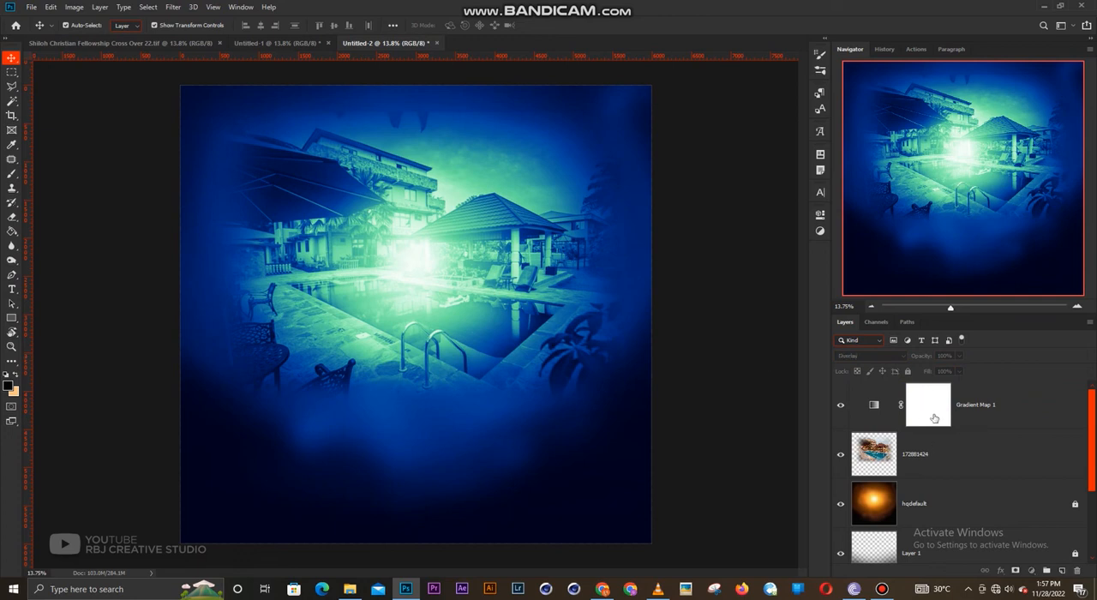
click(934, 454)
click(959, 355)
drag(960, 372, 929, 371)
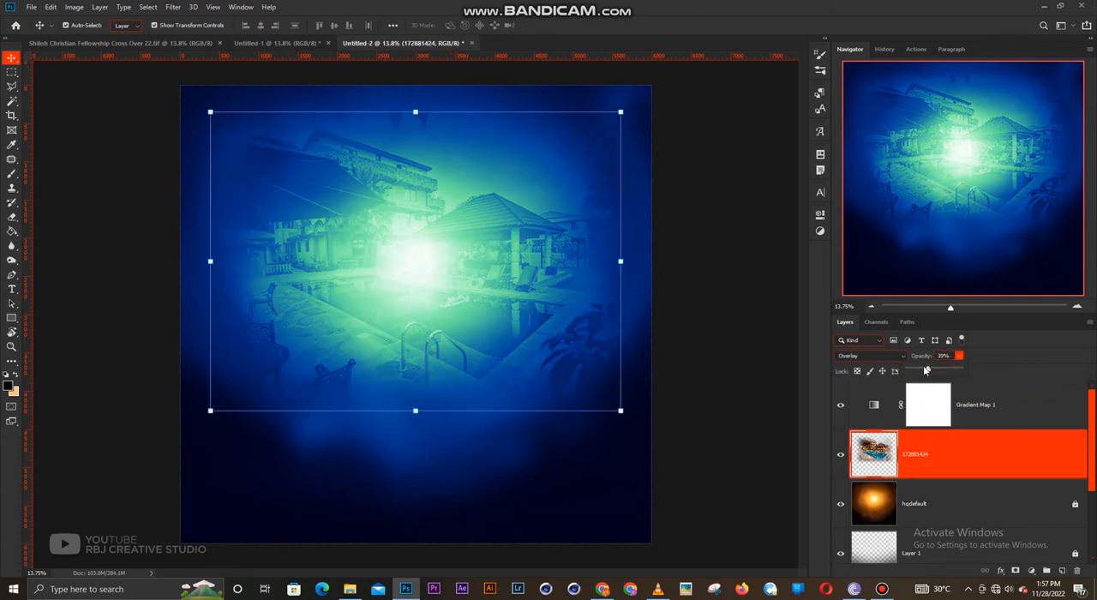
click(696, 268)
click(696, 268)
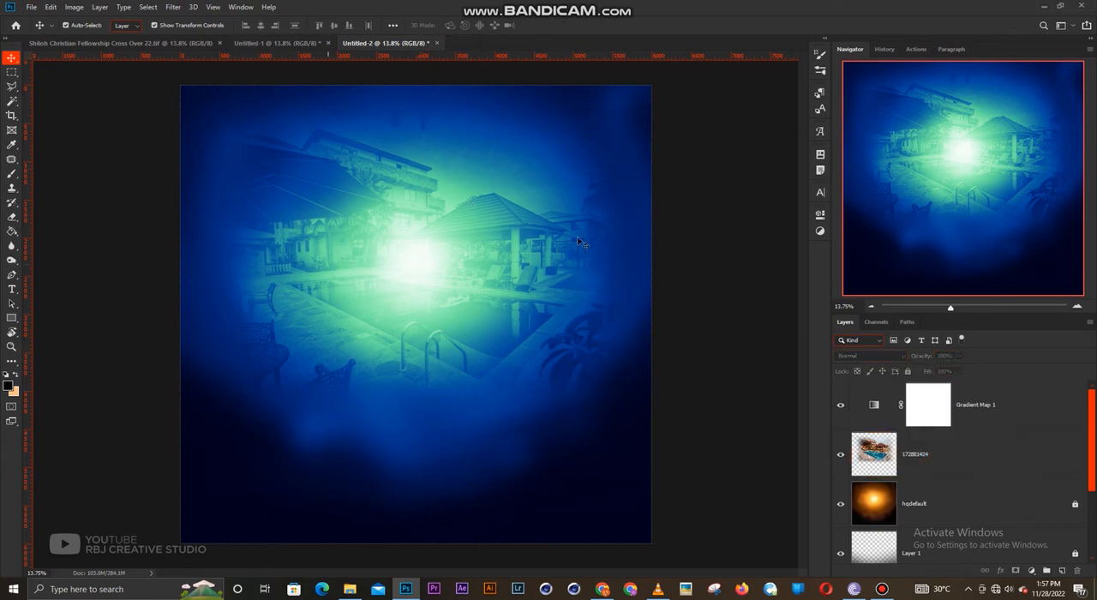
scroll(615, 278, up, 1)
scroll(615, 278, down, 1)
click(271, 42)
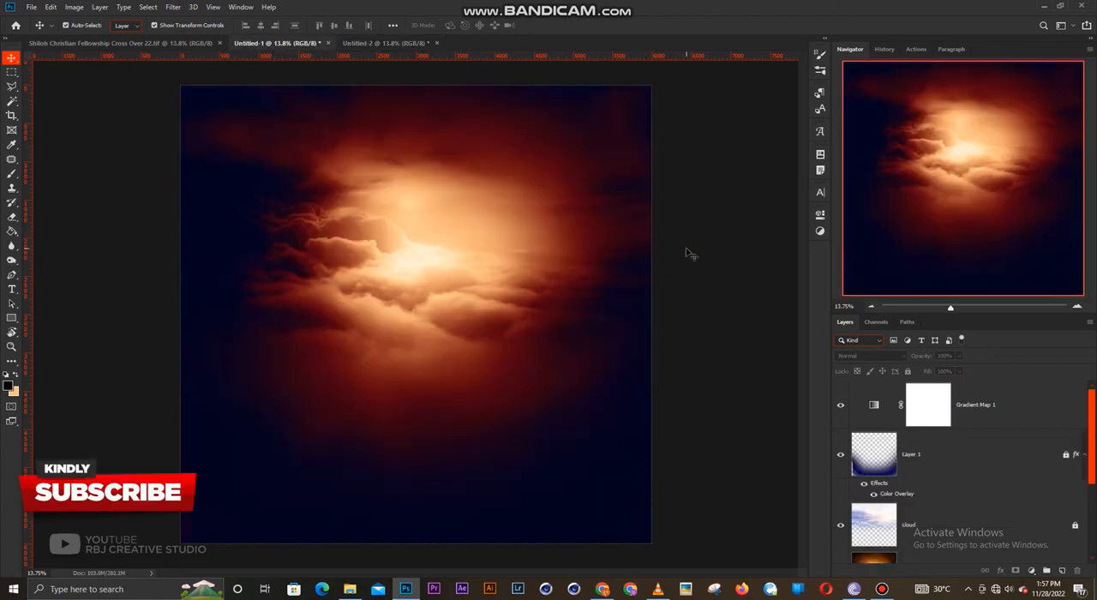
click(382, 44)
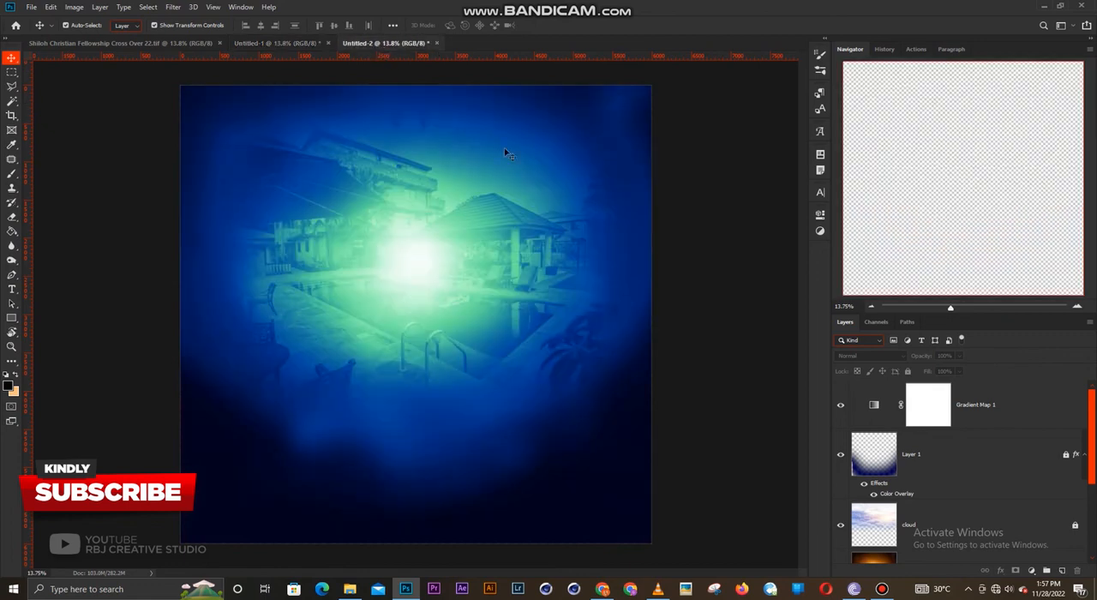